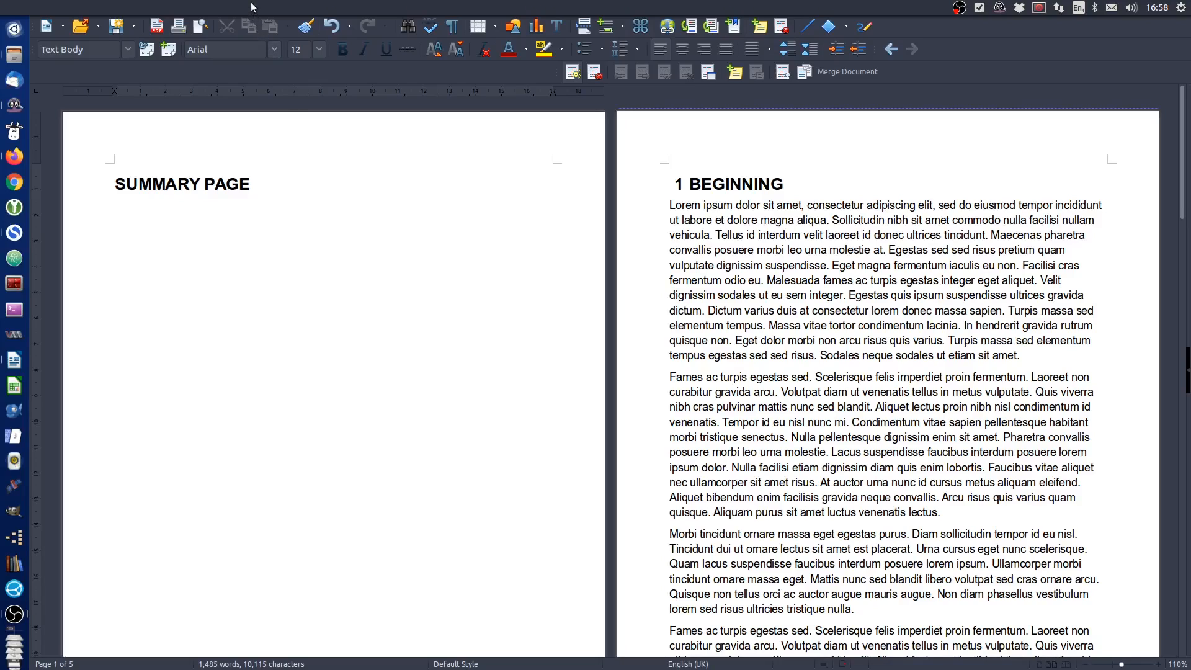
Enter the author's forename, surname and initials in the LibreOffice user data options and confirm
left_click(115, 185)
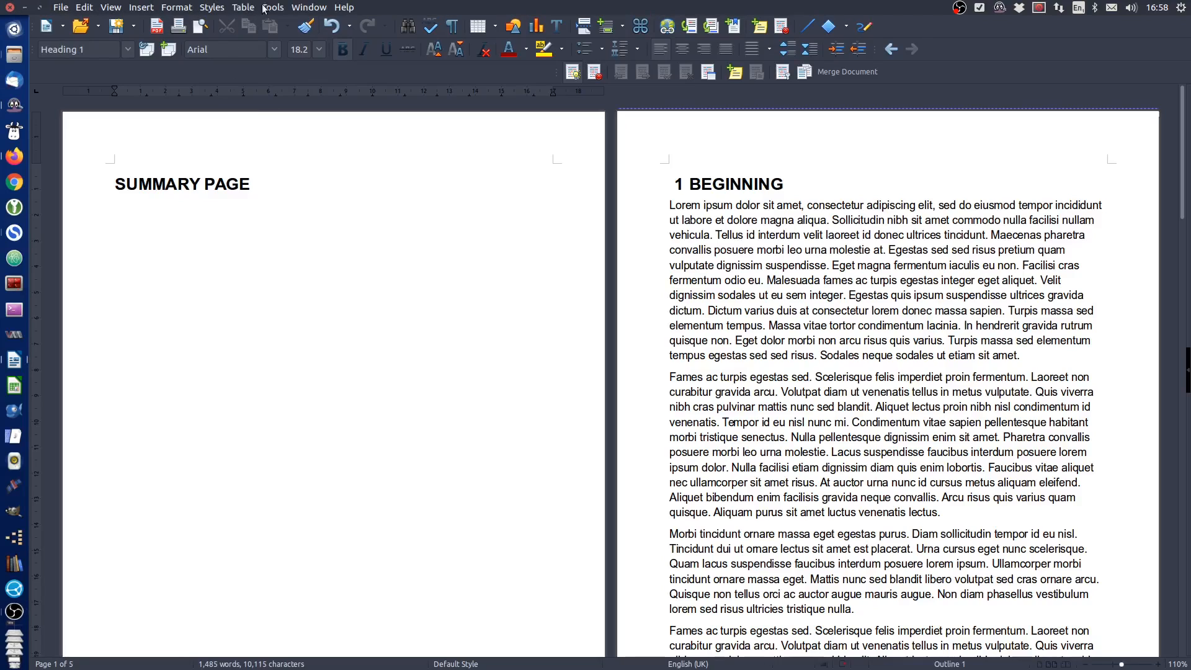
left_click(273, 7)
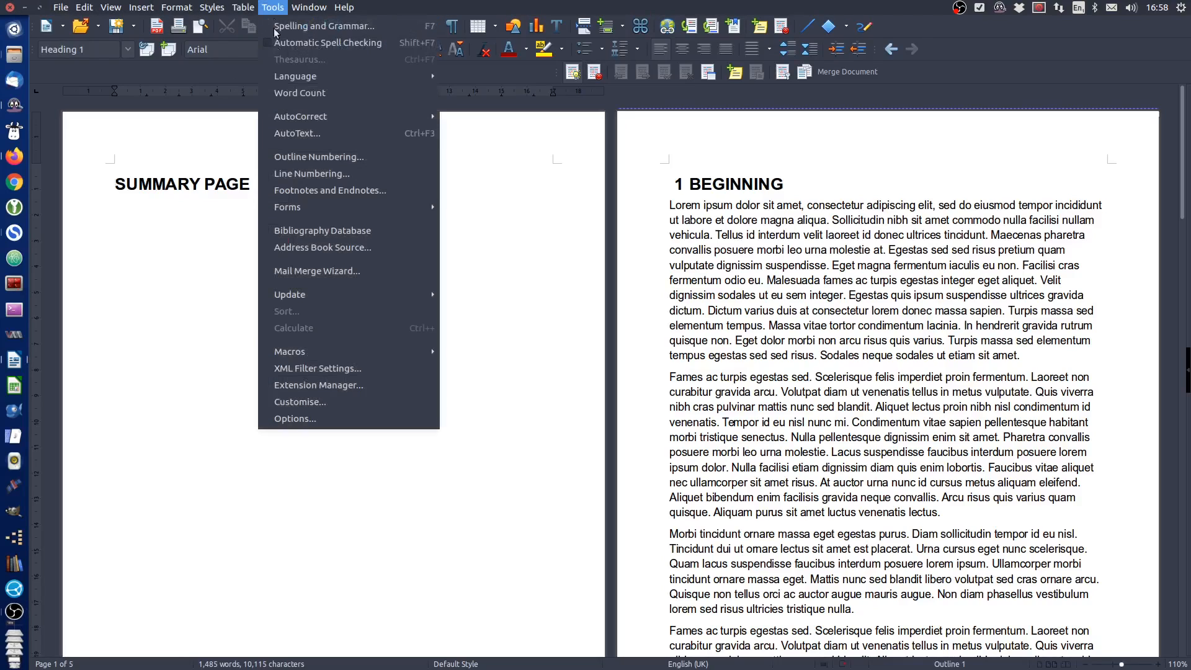
left_click(307, 419)
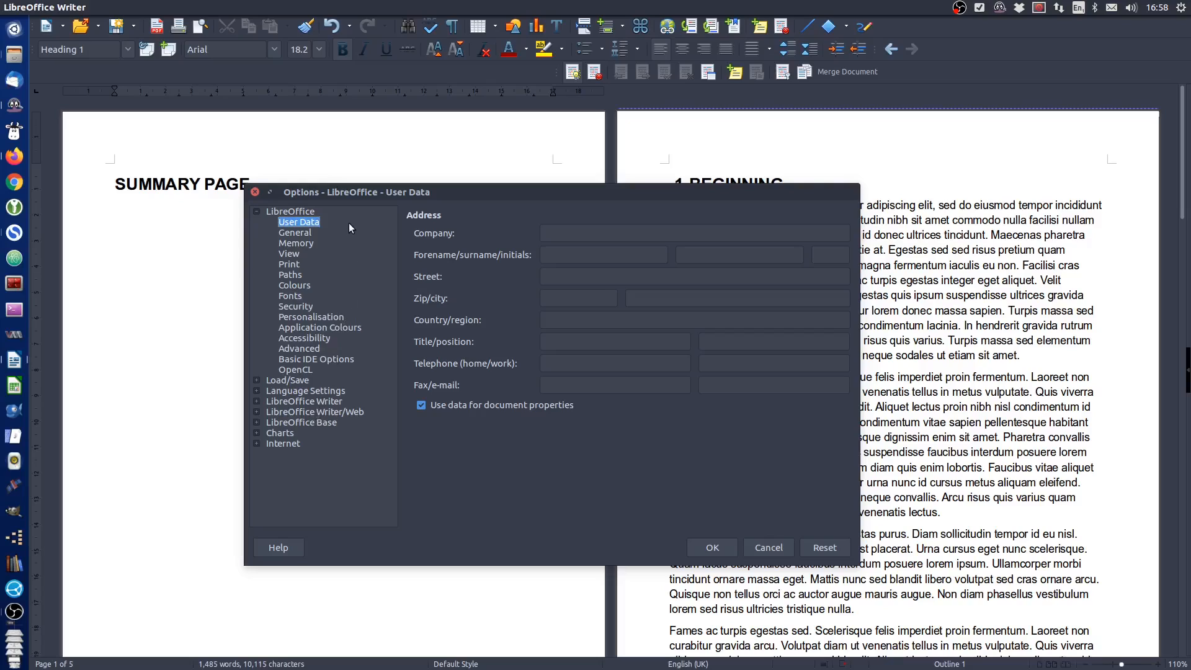
left_click(580, 256)
type("Ritchie")
type("Fraser")
key("Tab")
type("RPF")
left_click(709, 549)
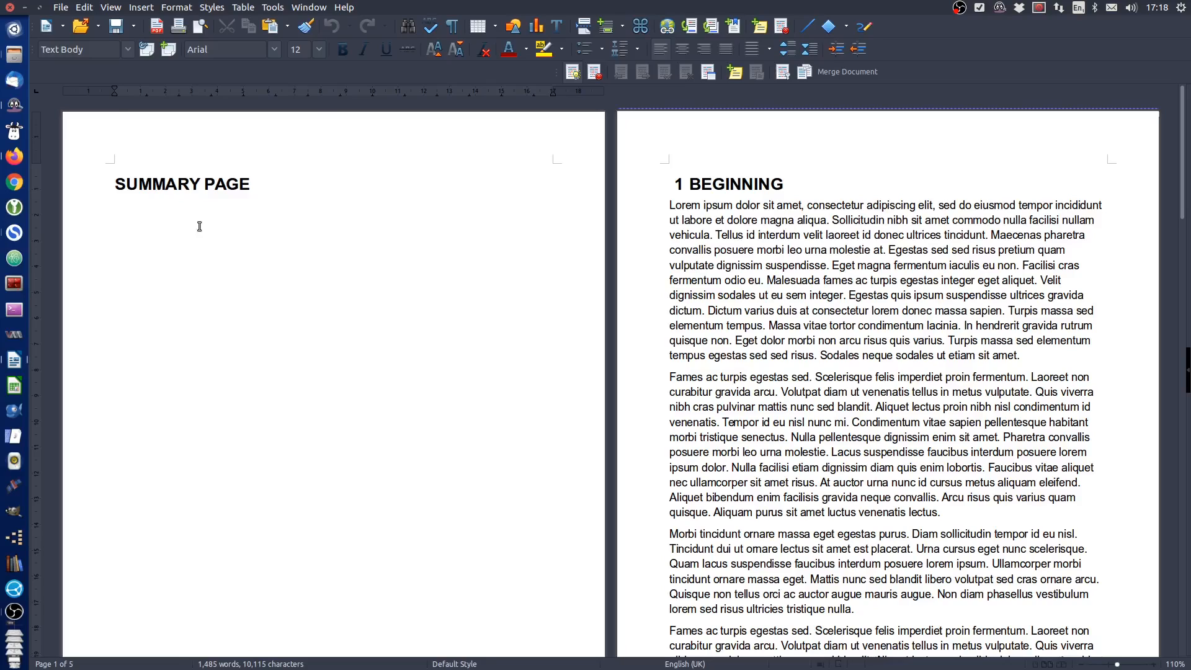
Set the document's title property to "LibreOffice Tutorial 06 - Properties and Fields"
left_click(64, 6)
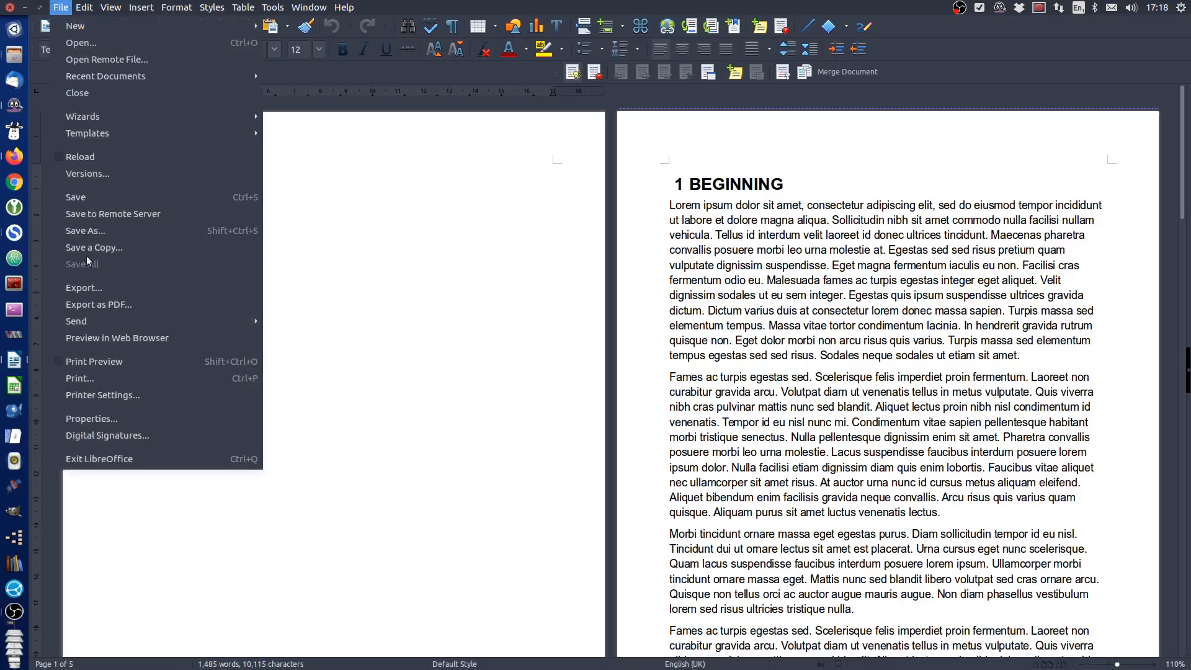
left_click(119, 423)
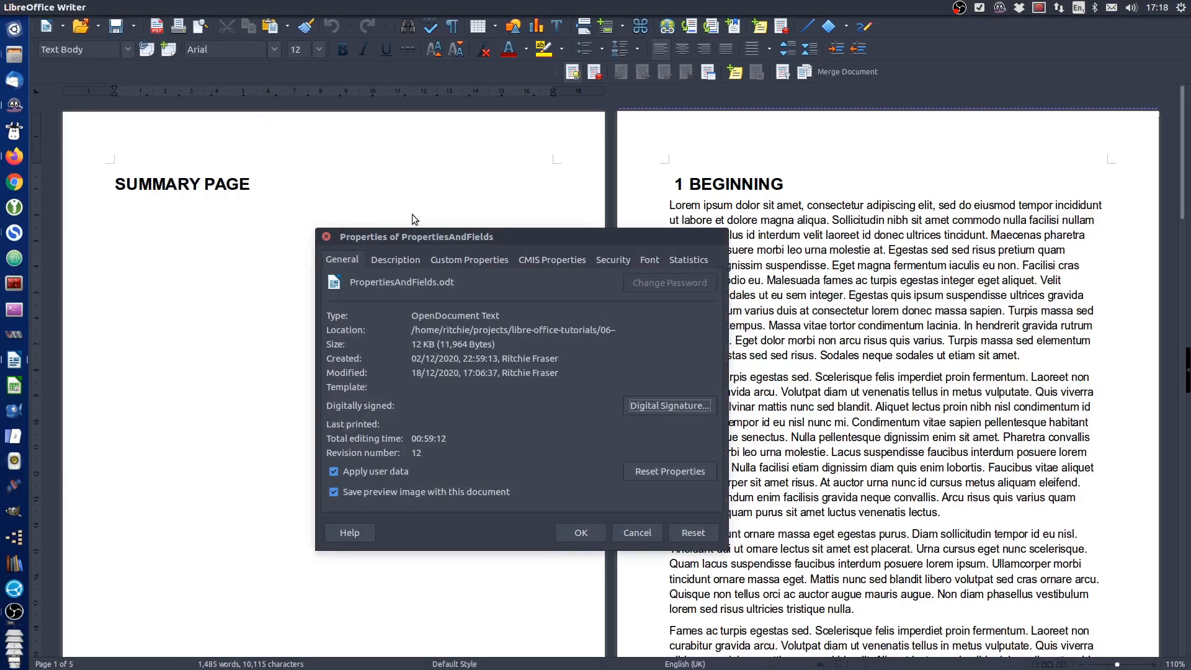
left_click(411, 260)
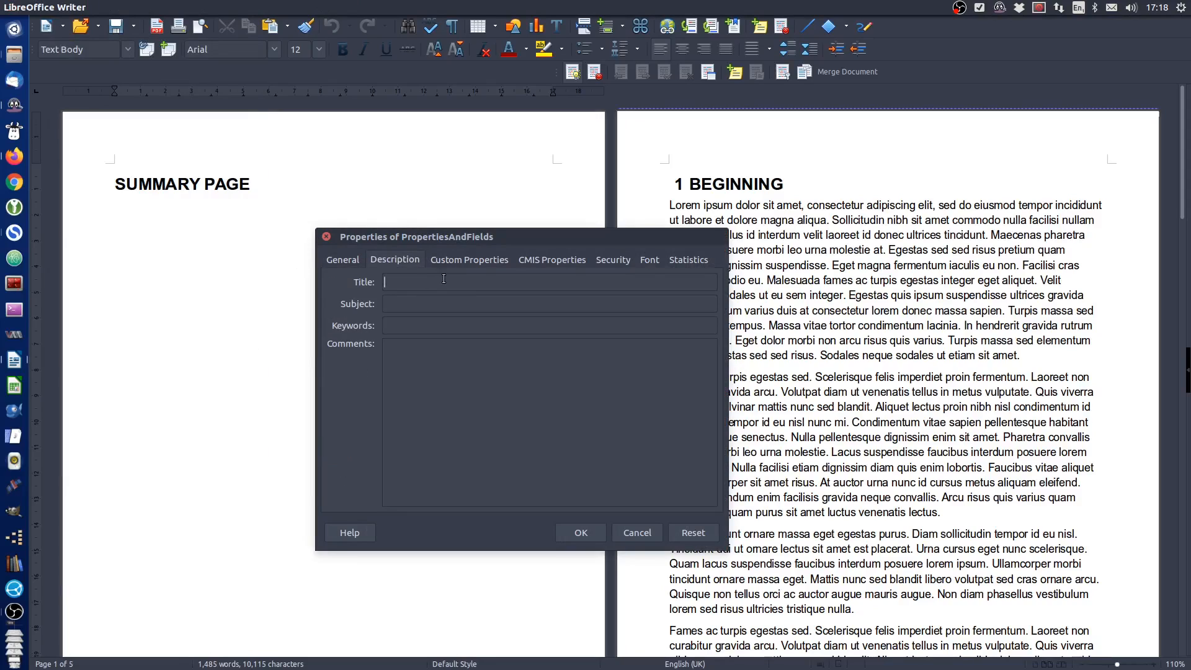
type("LibreOffice Tutorial 06 - Properties and Fields")
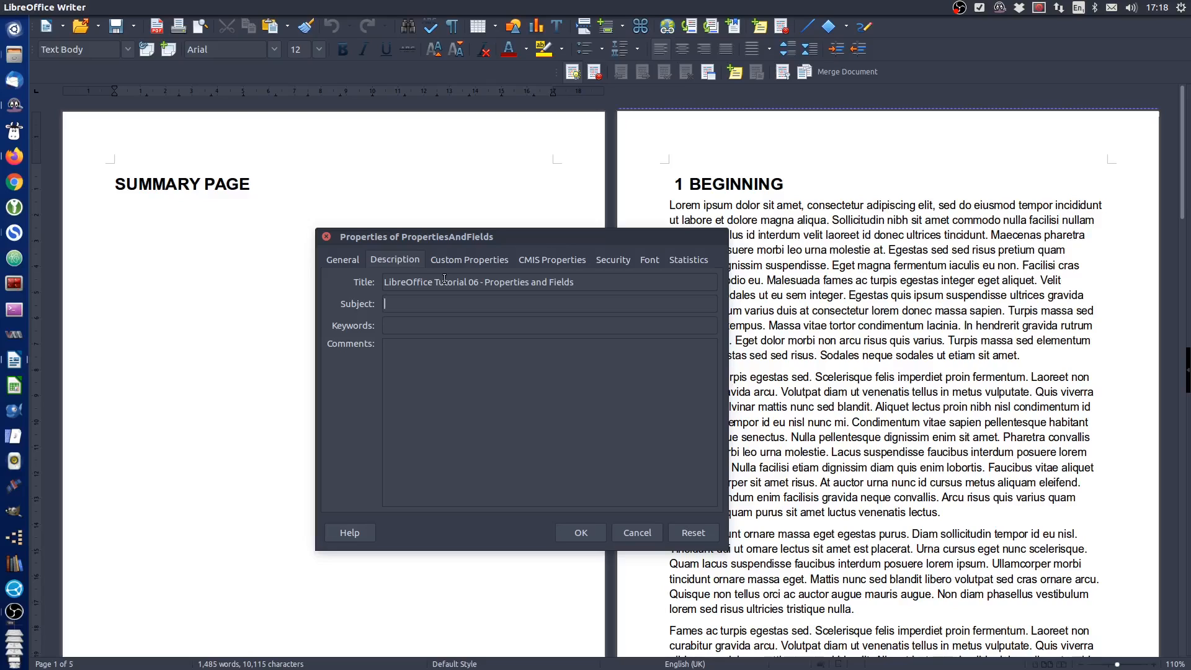
Set the document's subject property to "This document is used to demonstrate document properties and fields"
type("This document is used to demon")
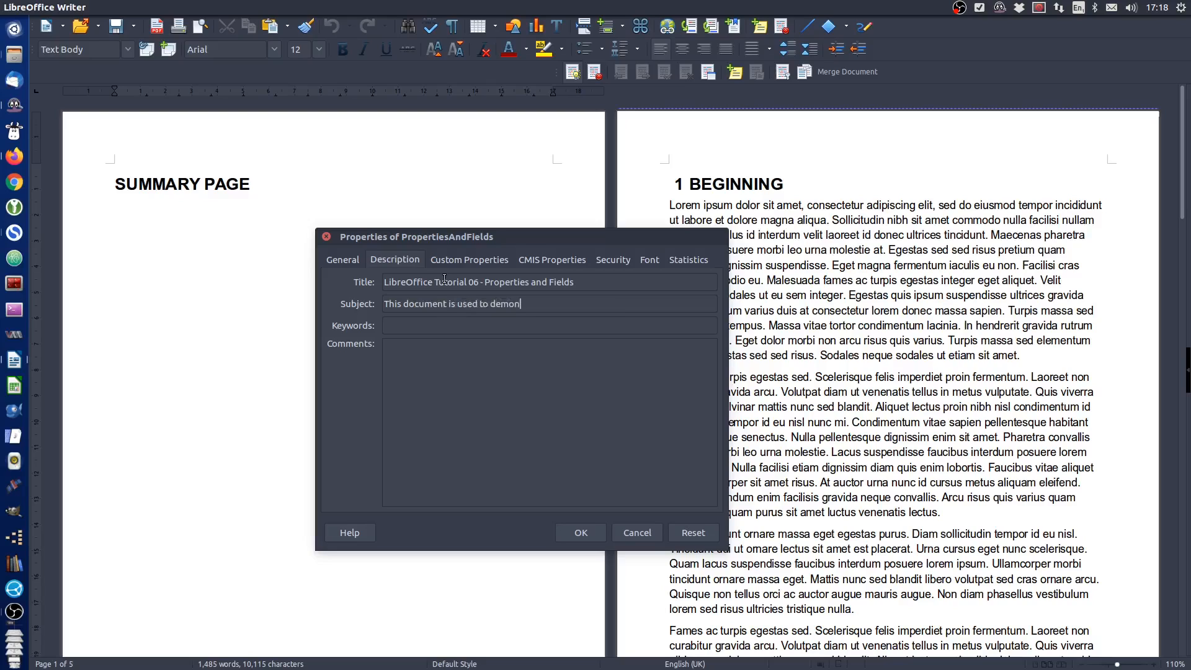
type("strate document properties and fields")
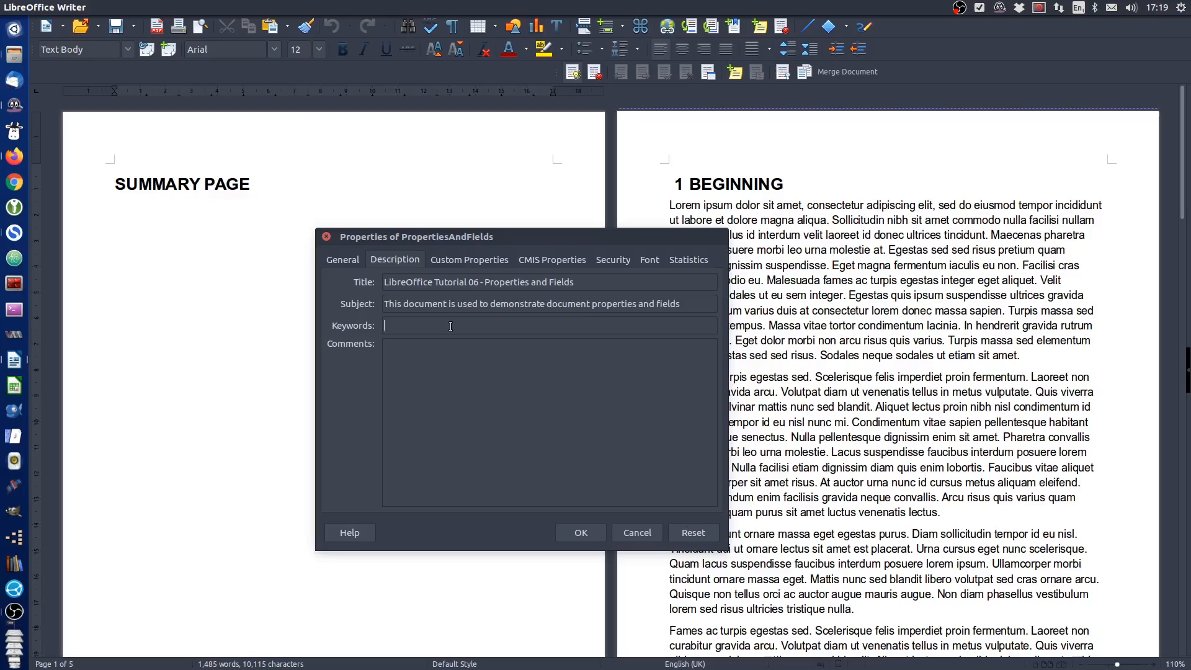
Set the document's keywords to "LibreOffice Properties, Document Properties, Document Fields"
type("LibreOffice Properties, Document Properties,")
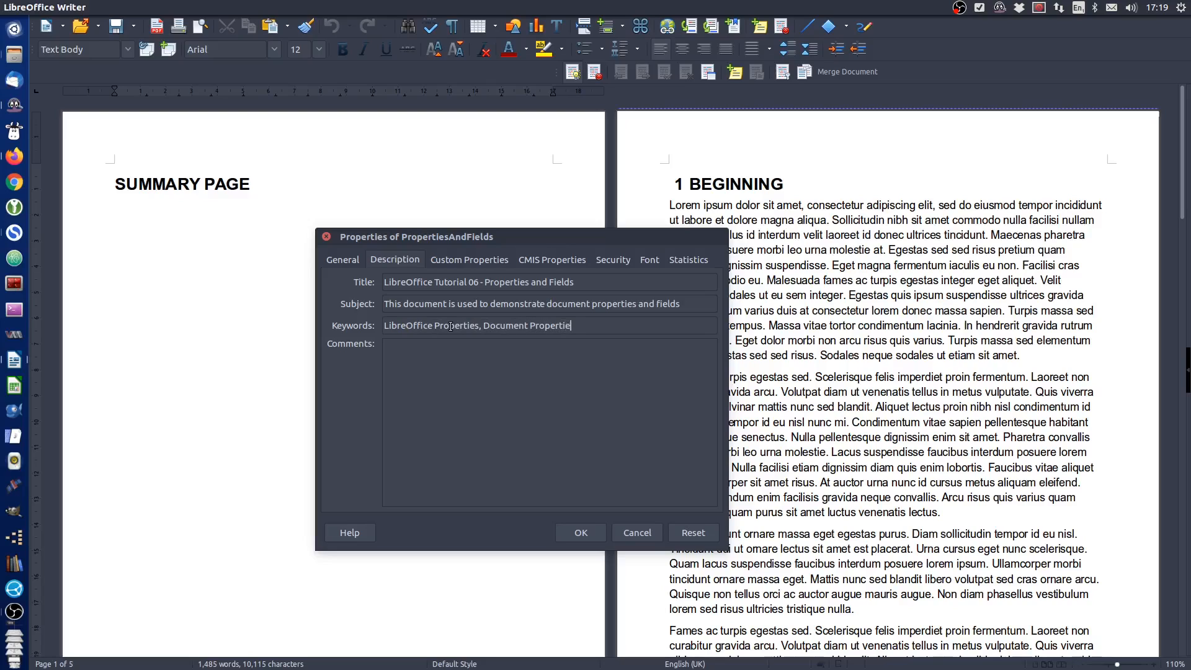
type(" Document Fields")
left_click(442, 357)
Add a custom document property named URL with the type Text
left_click(463, 261)
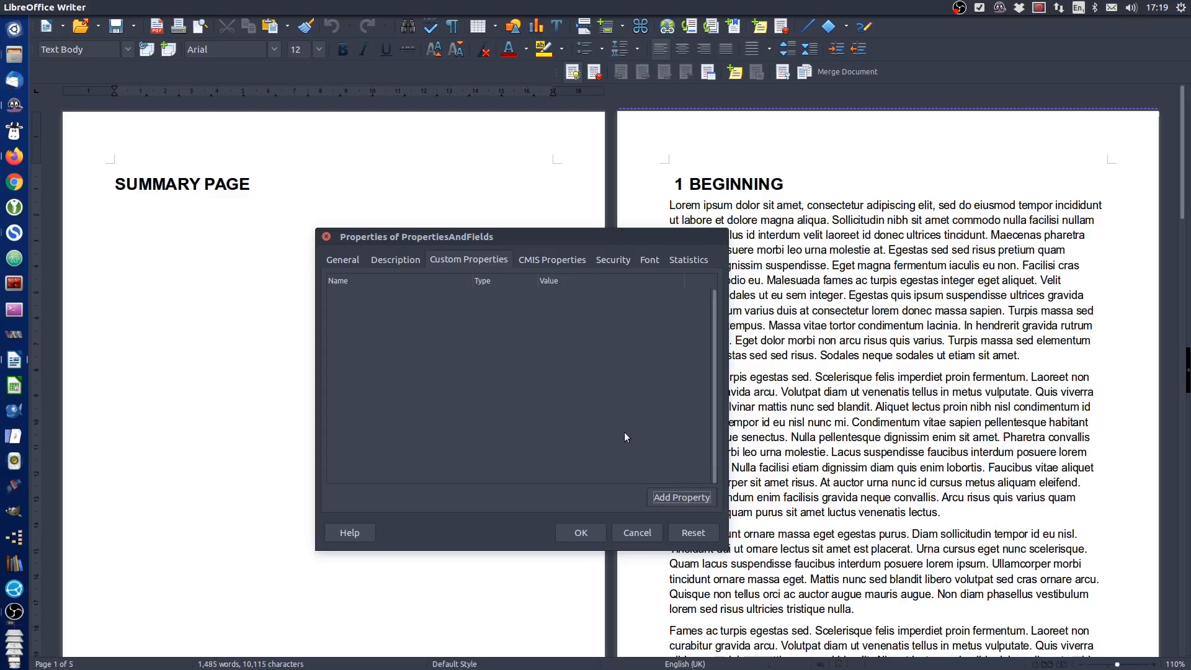
left_click(679, 500)
left_click(464, 303)
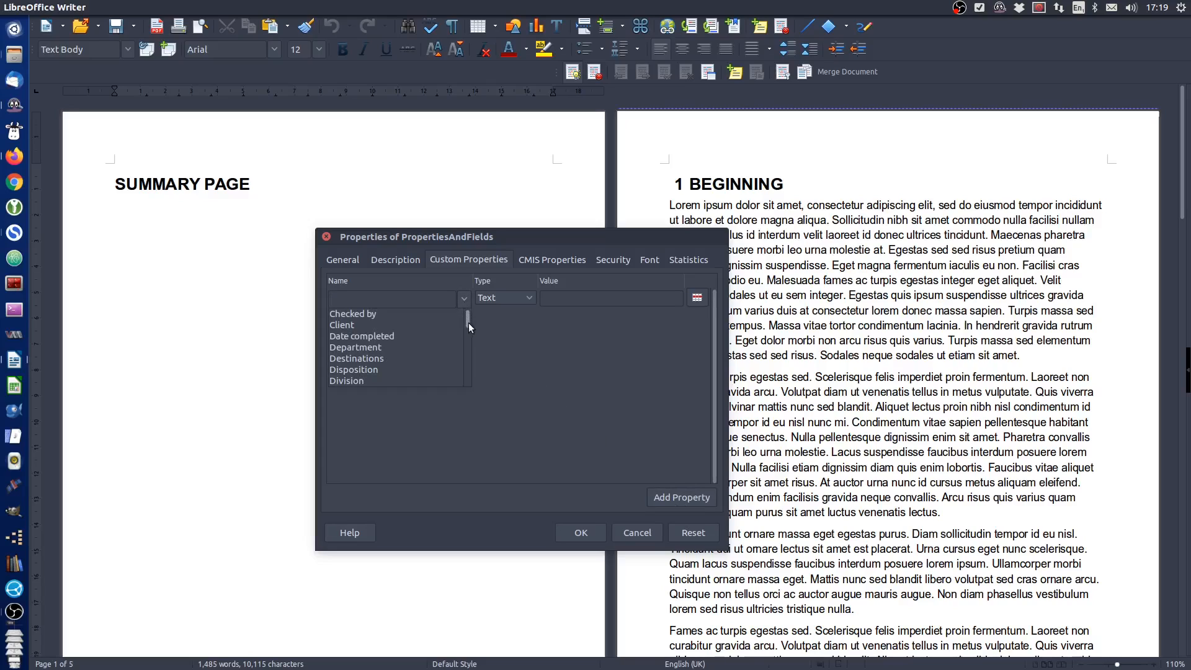
left_click_drag(468, 323, 472, 382)
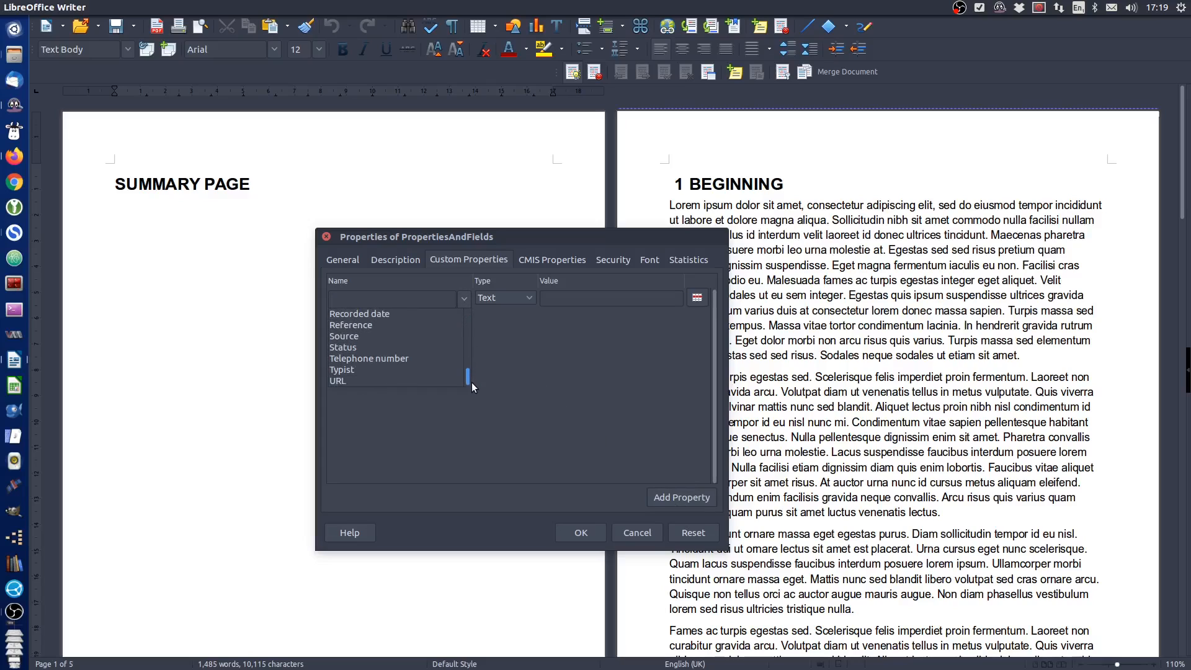
left_click(344, 385)
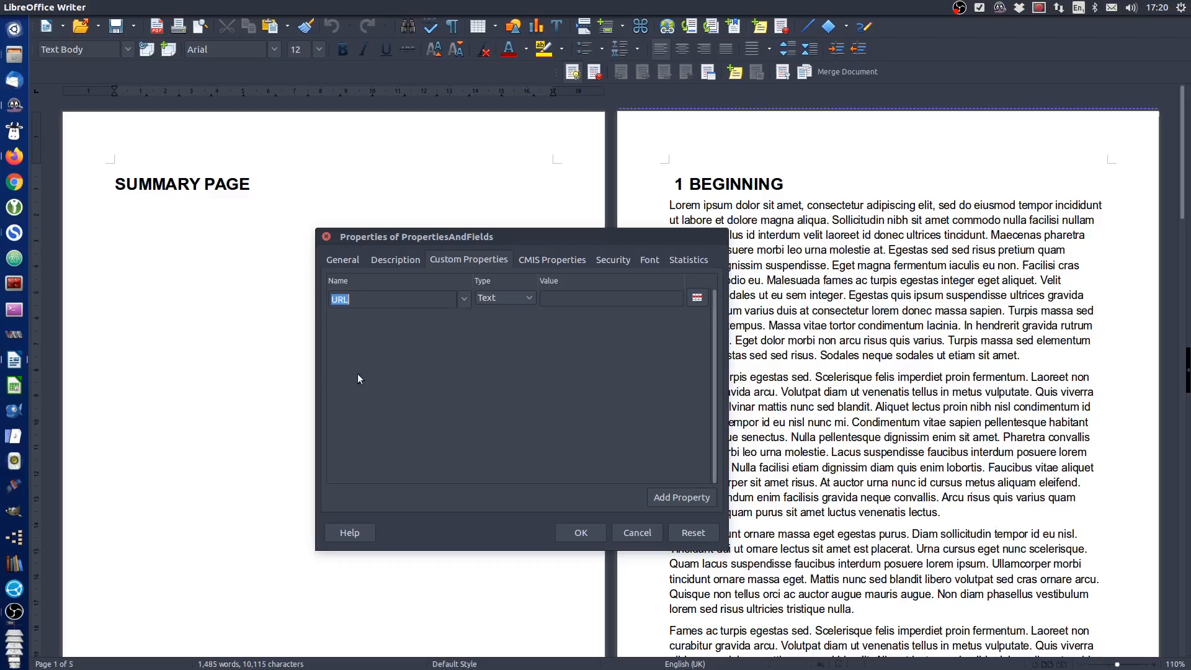
left_click(528, 298)
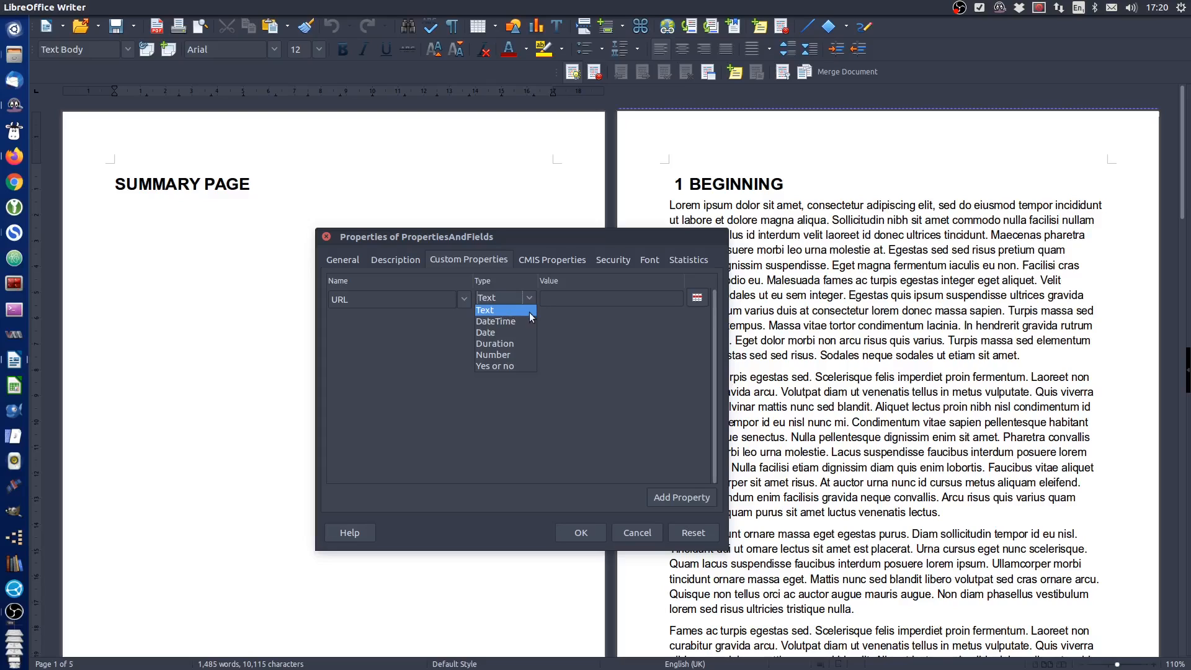
left_click(528, 311)
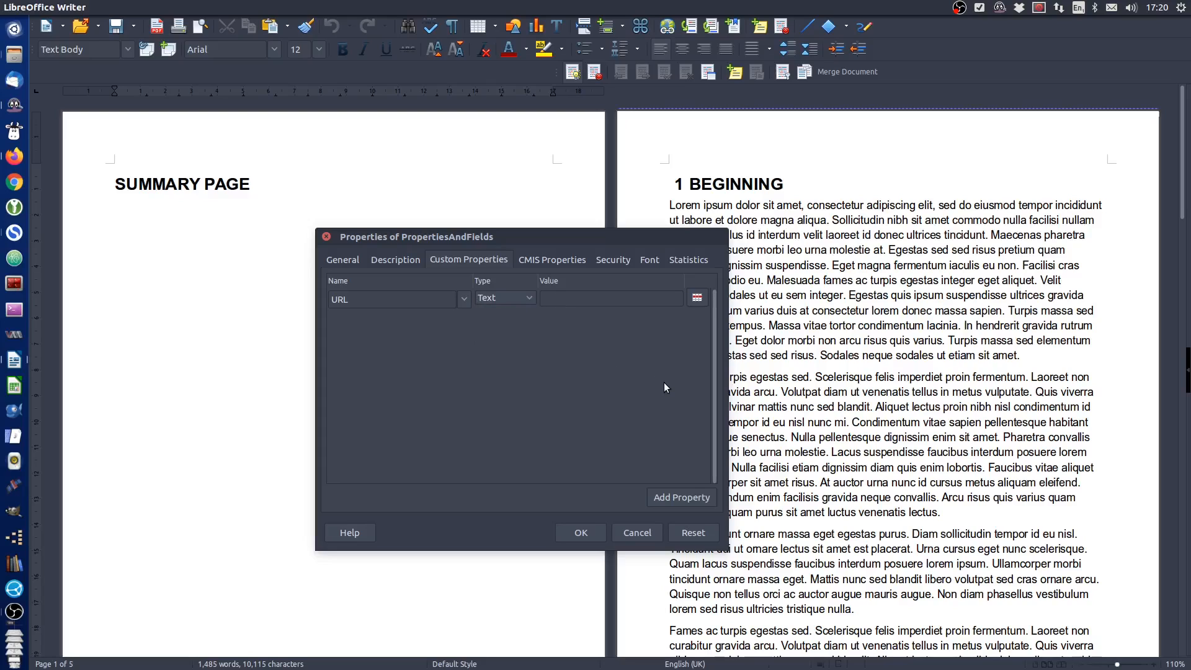
Enter the author's website address as the URL property's value and confirm the document properties
type("https://ritchiefraser.co.uk")
left_click(582, 533)
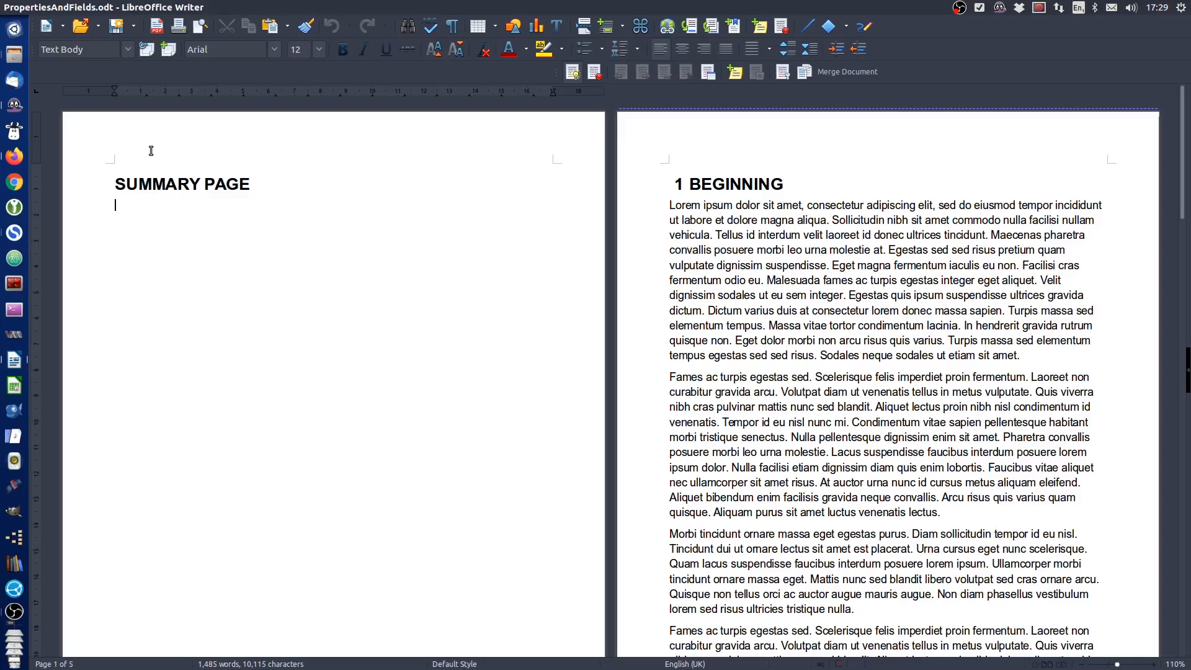
scroll(180, 297, "down", 5)
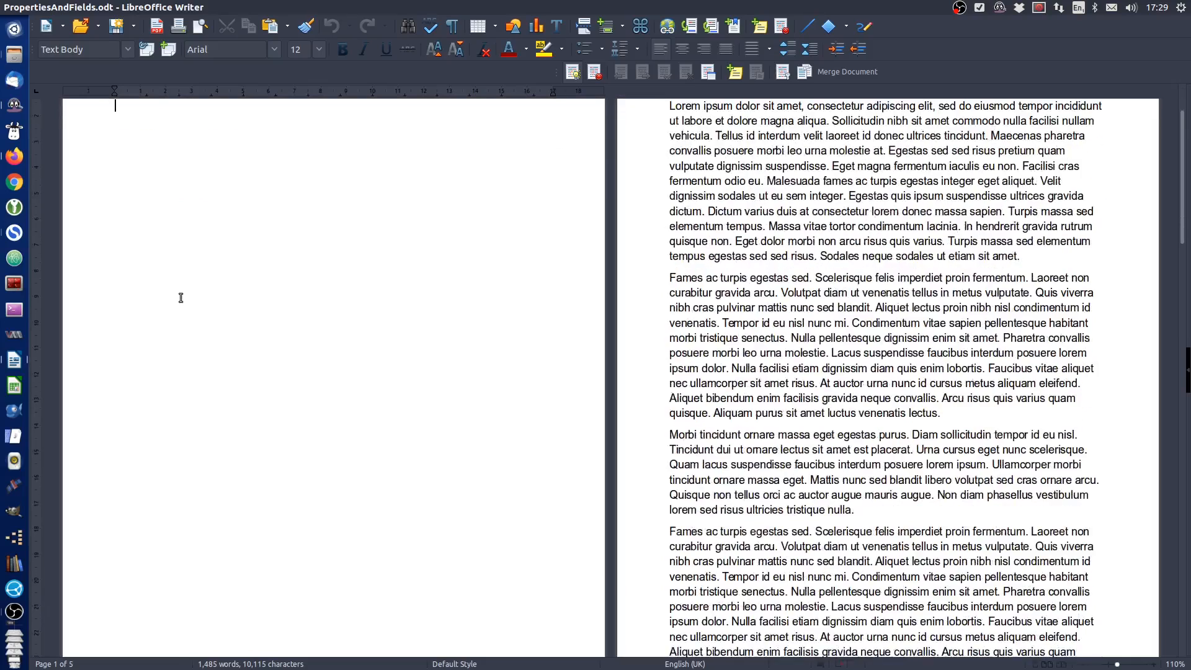
scroll(181, 298, "down", 2)
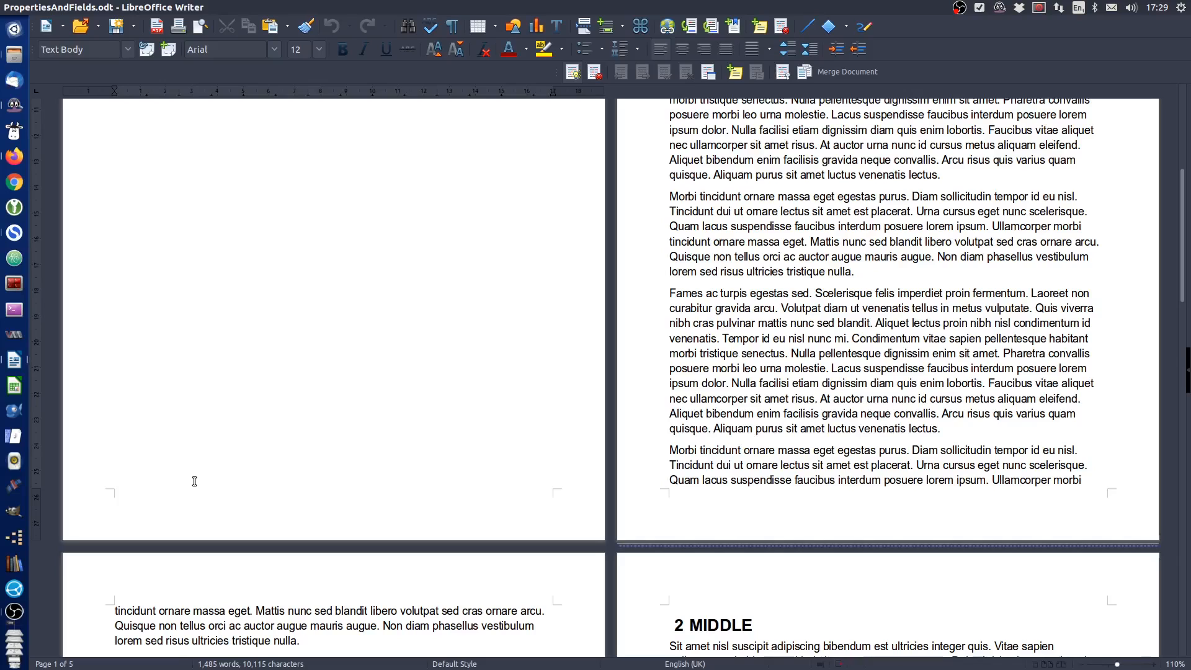
scroll(194, 481, "up", 8)
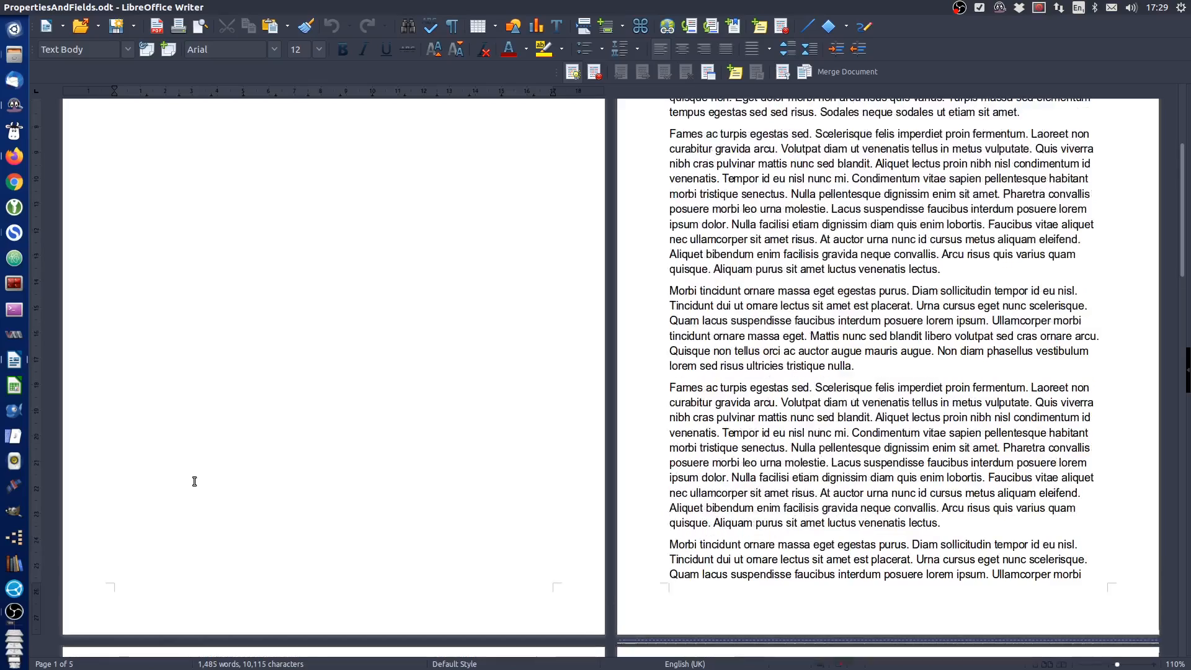
scroll(194, 481, "up", 1)
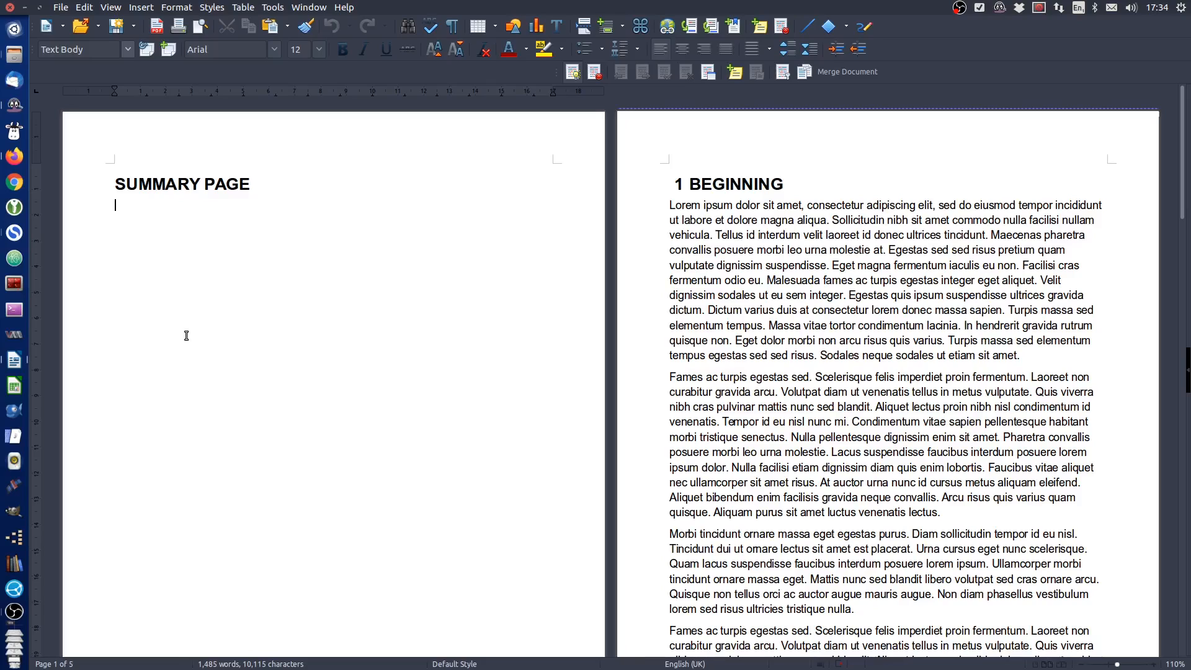
Turn on both the header and the footer for the Default Style page style
left_click(179, 8)
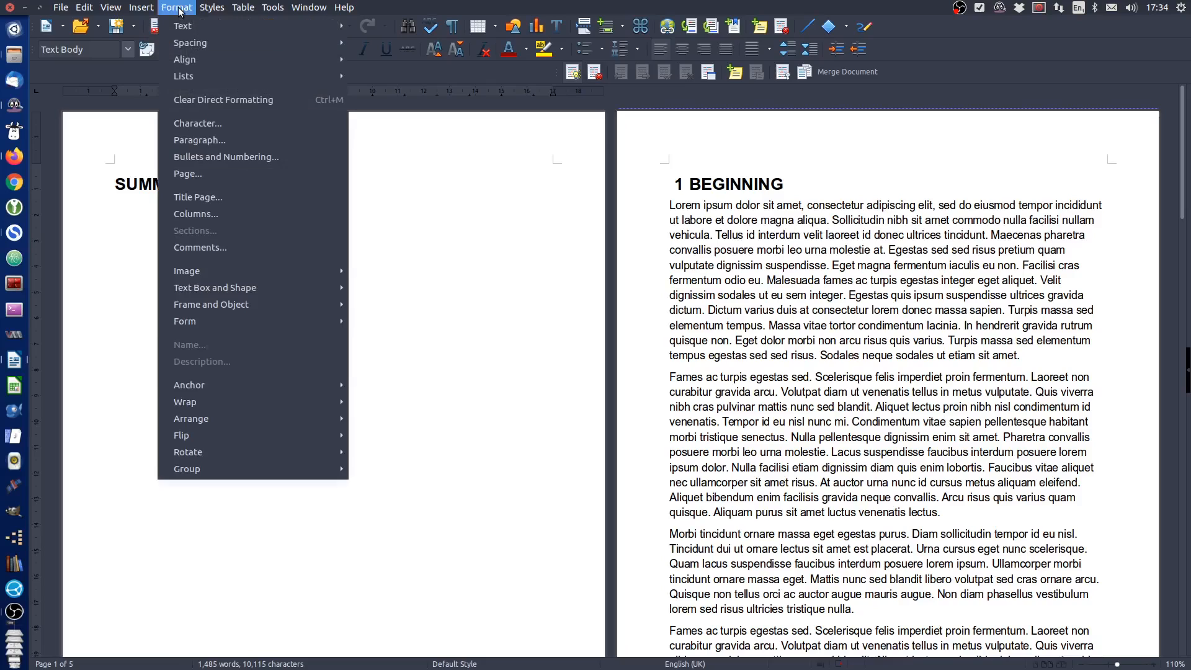
left_click(203, 176)
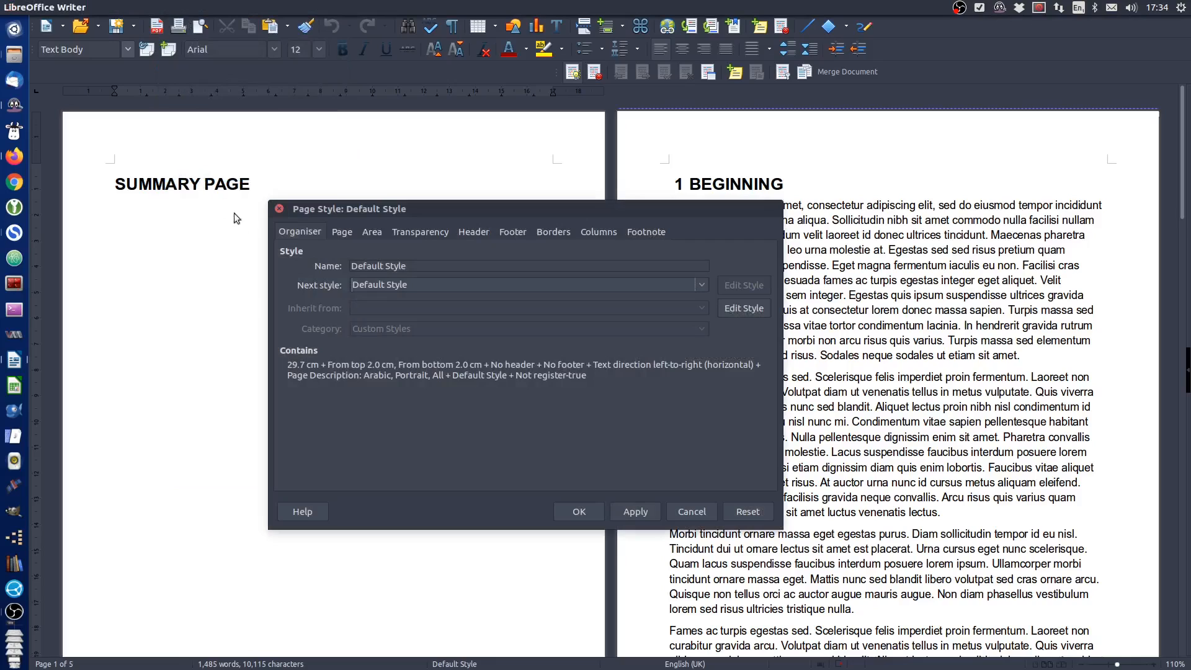
left_click(475, 233)
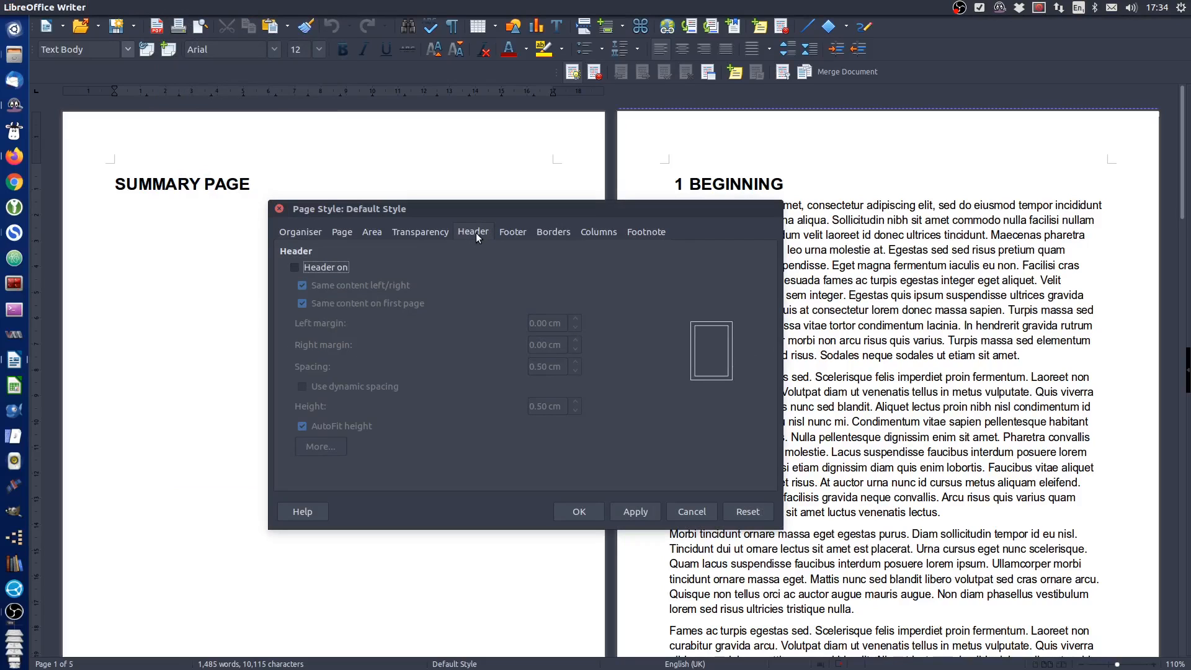
left_click(295, 267)
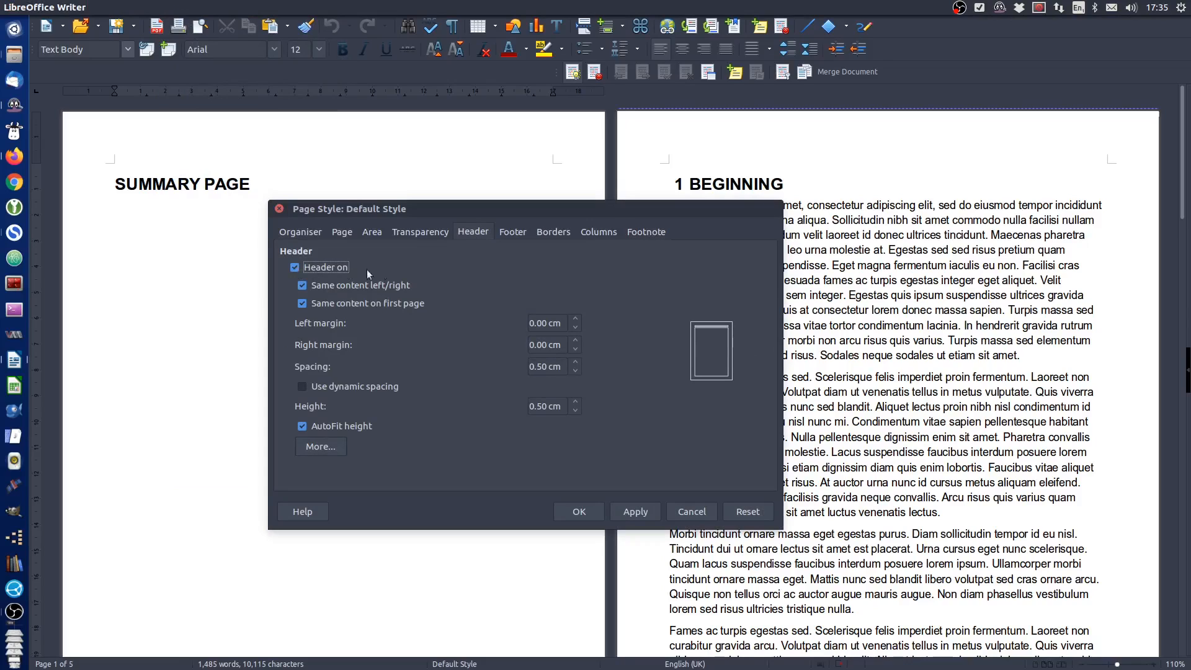
left_click(515, 233)
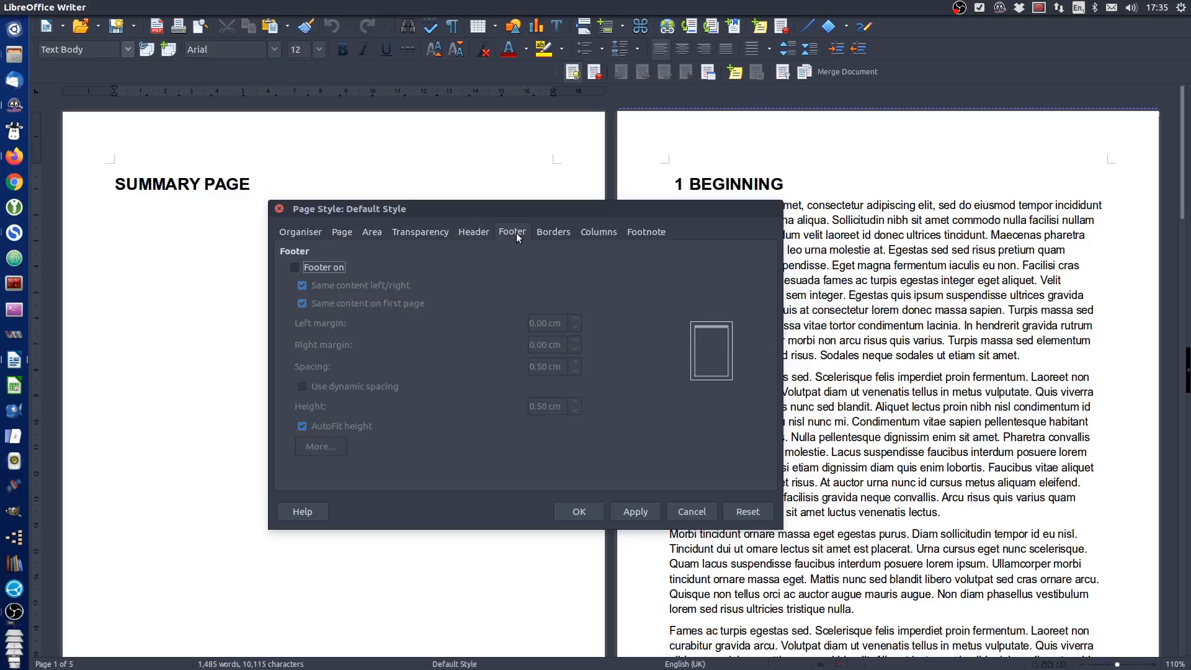
left_click(295, 267)
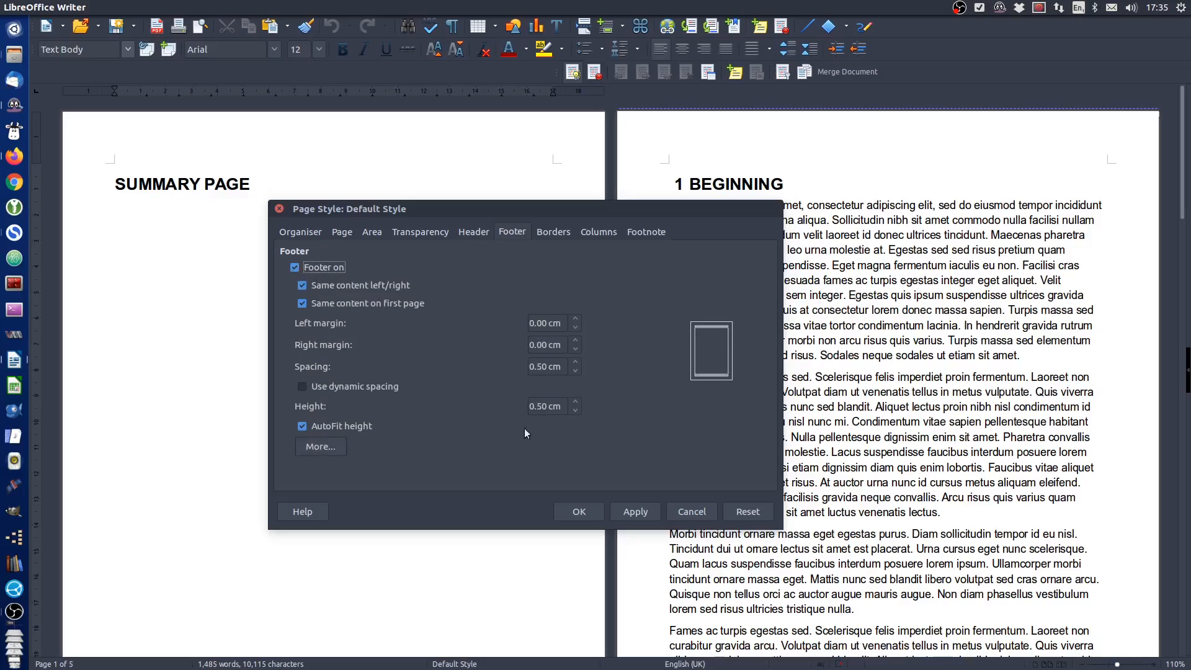
left_click(581, 511)
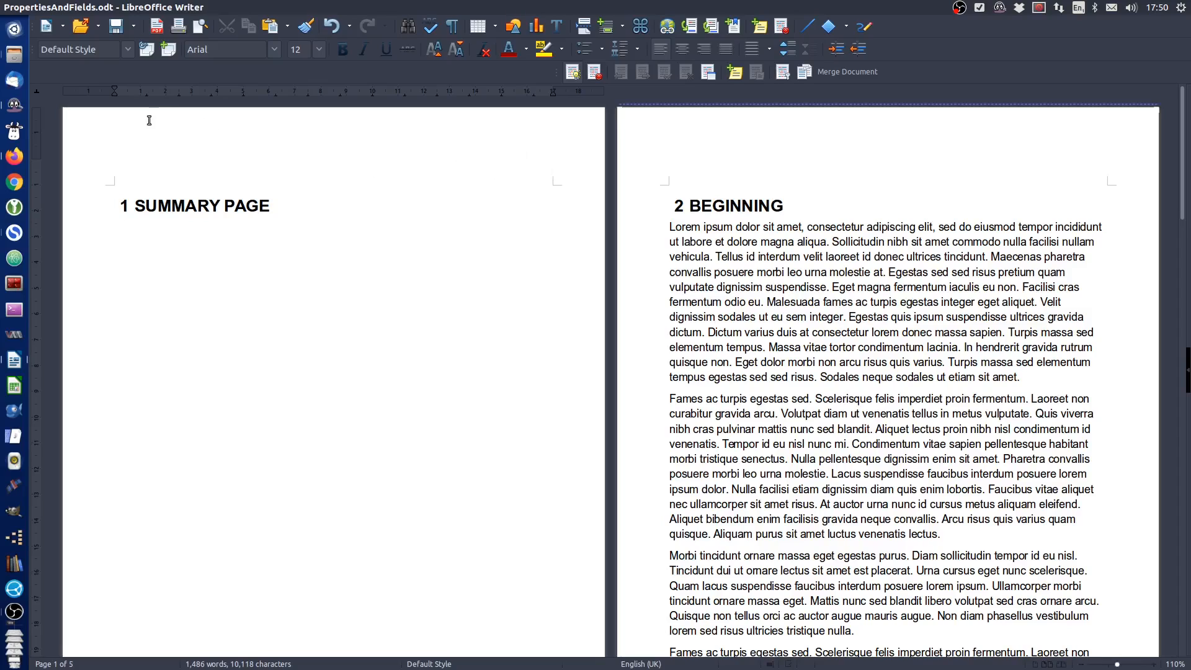
Remove the middle tab stop from the page header and enter the text "Chapter" there
left_click(137, 156)
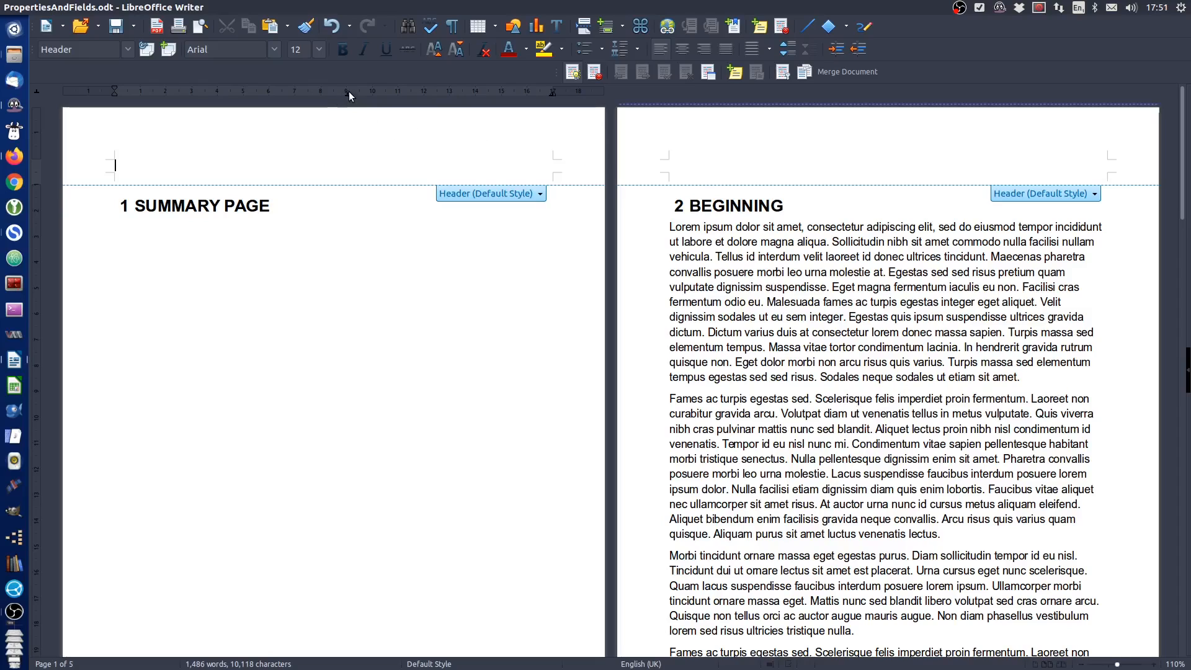
left_click_drag(348, 92, 347, 153)
type("Chapter")
Insert a Chapter field in the Chapter number format after the word "Chapter" in the header
left_click(142, 7)
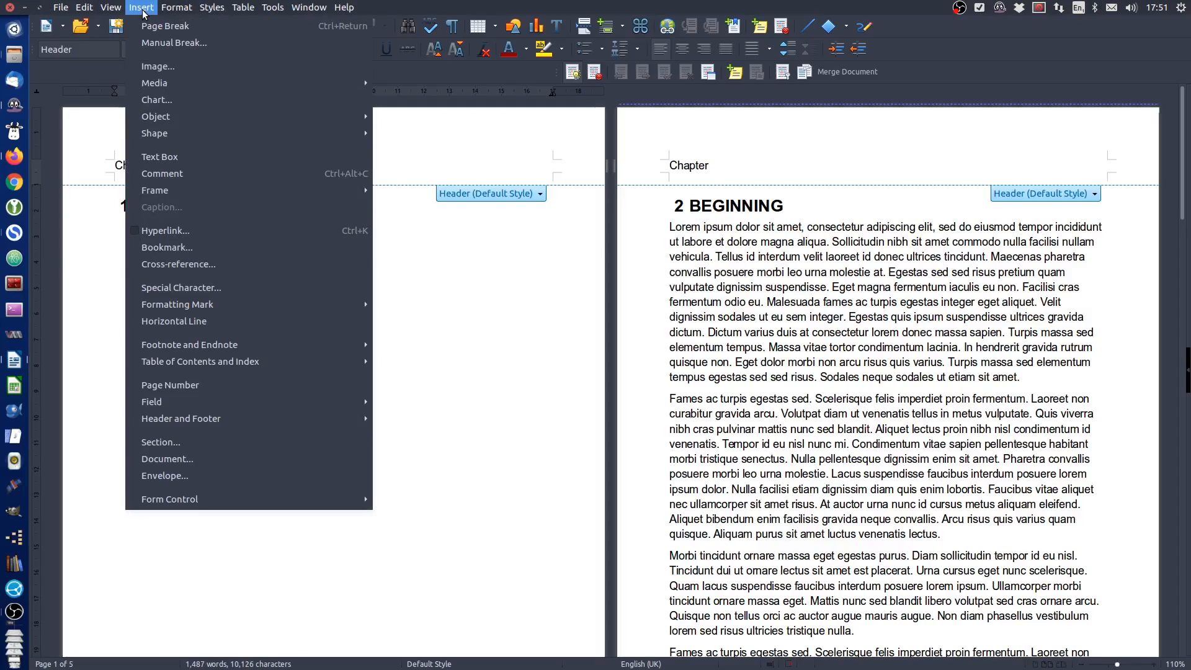
mouse_move(191, 403)
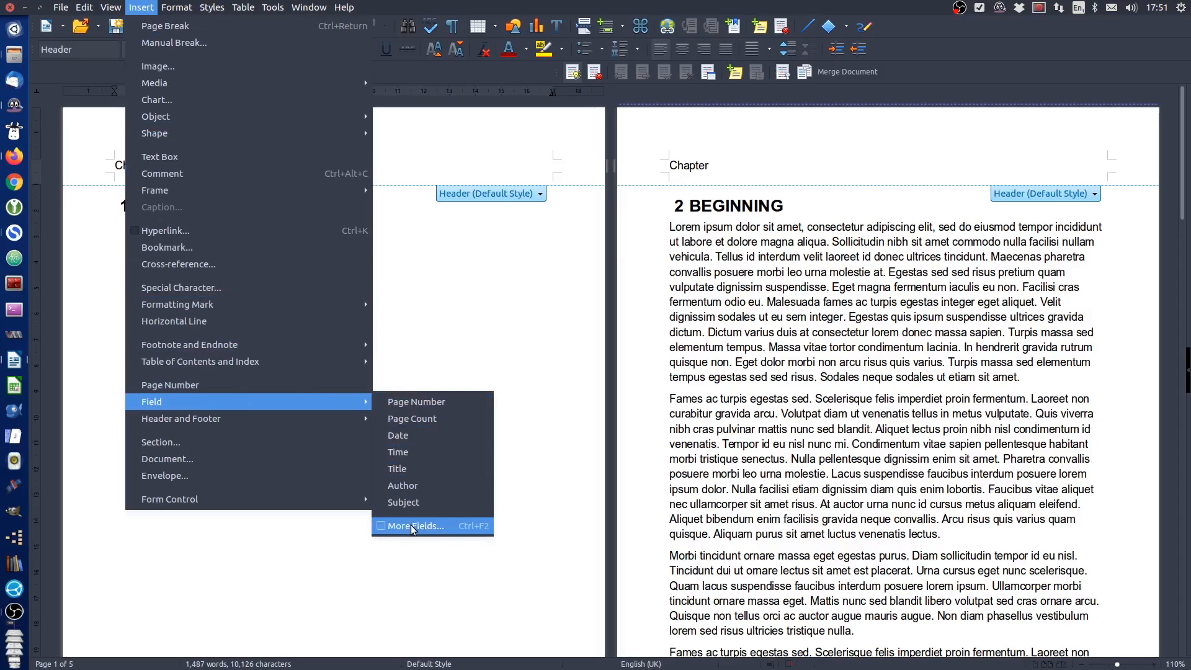
left_click(471, 531)
left_click_drag(611, 266, 438, 224)
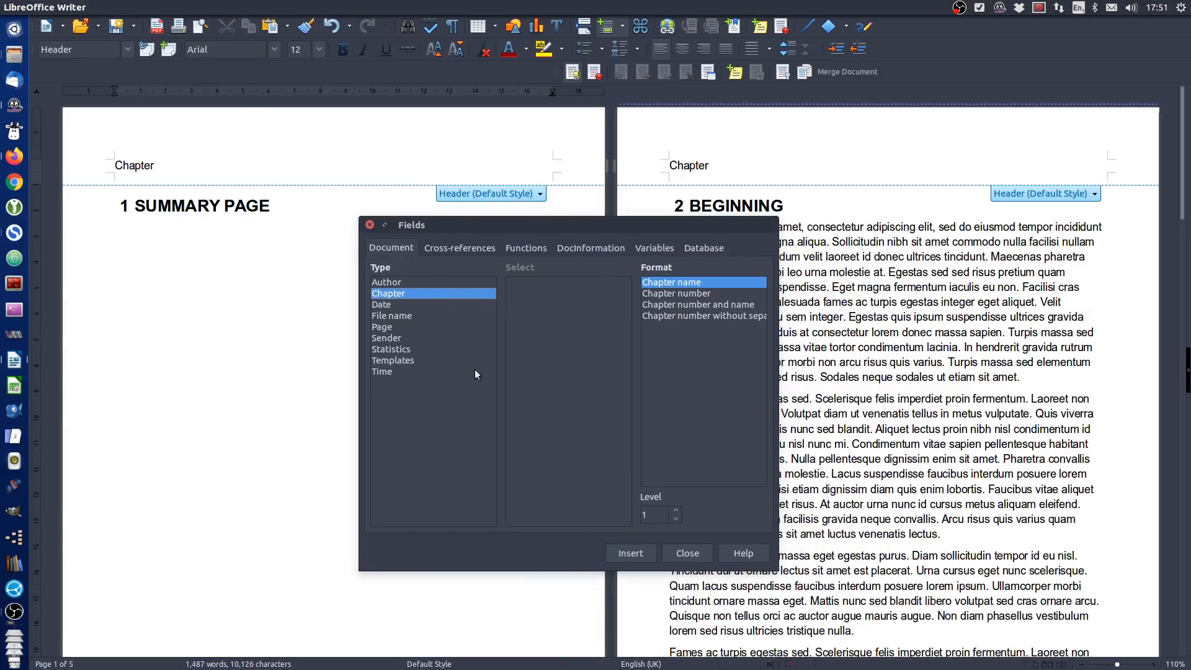
left_click(683, 293)
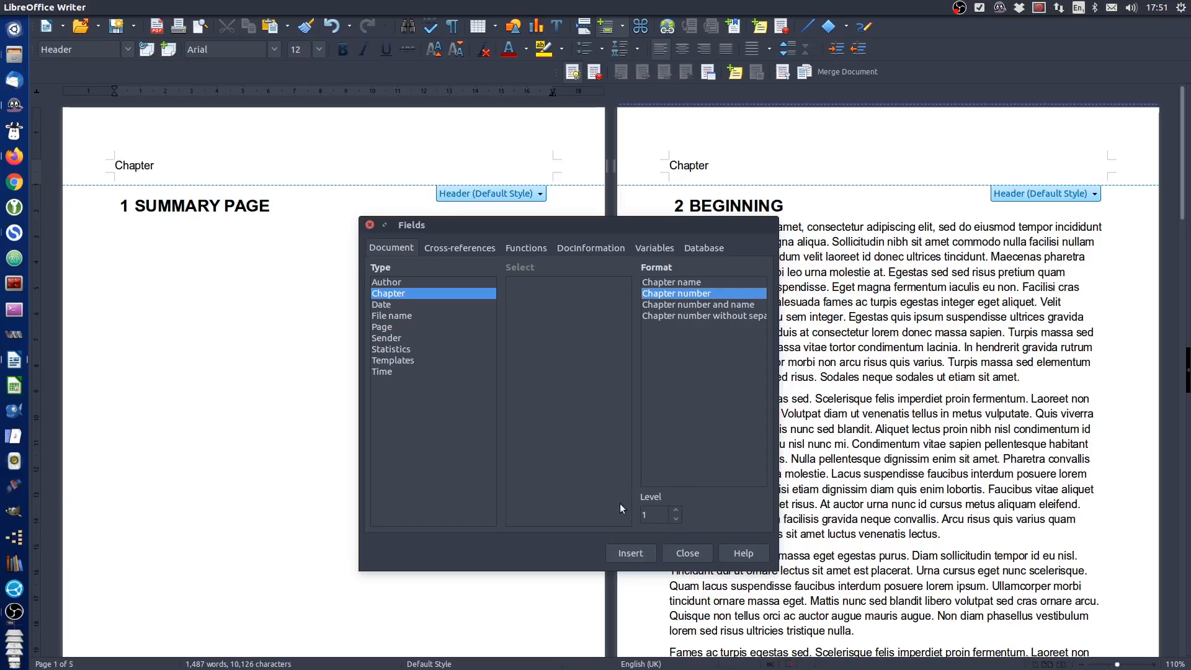
left_click(636, 554)
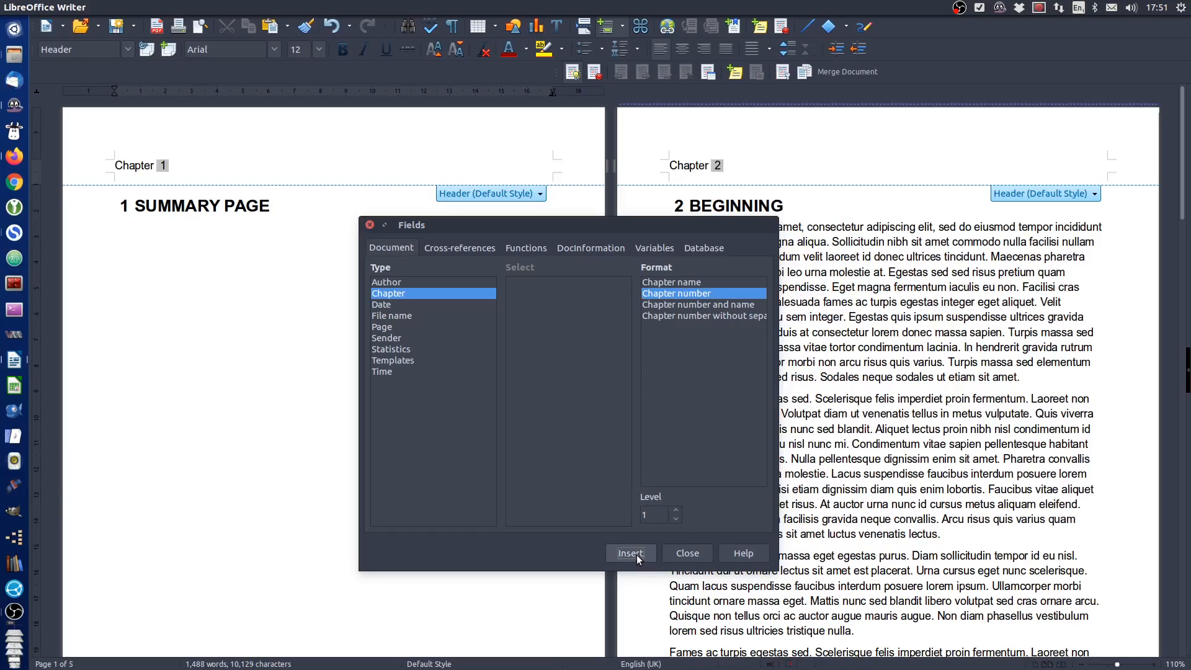
Insert the document Title field at the right-aligned end of the page header
left_click(683, 554)
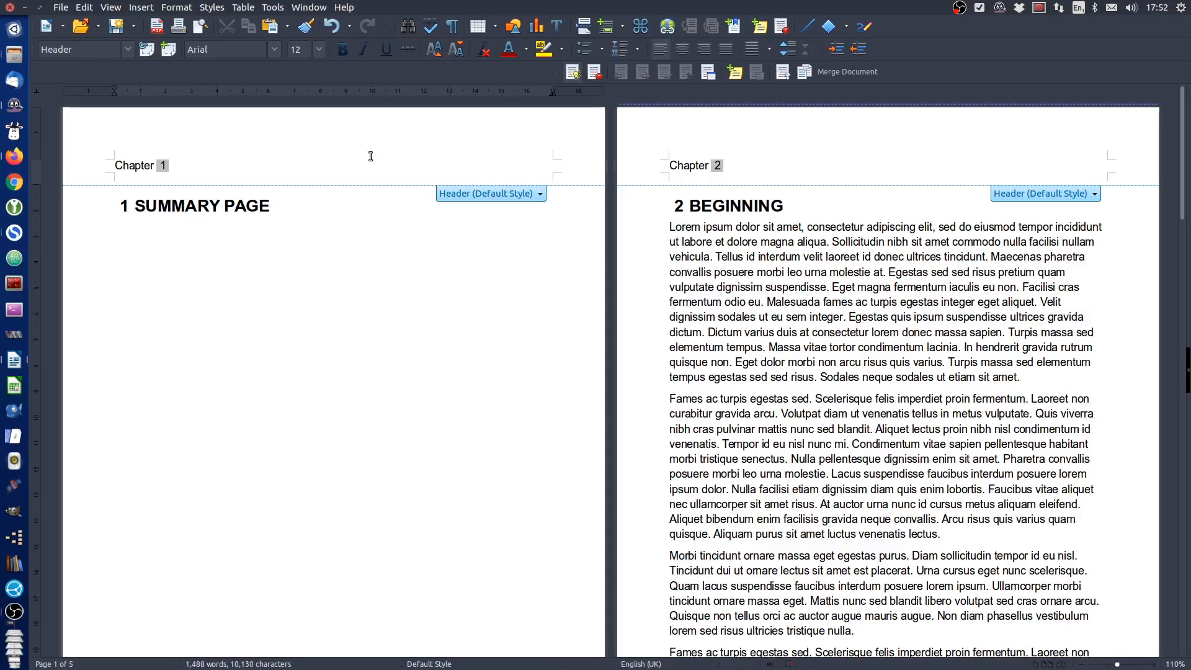
left_click(147, 9)
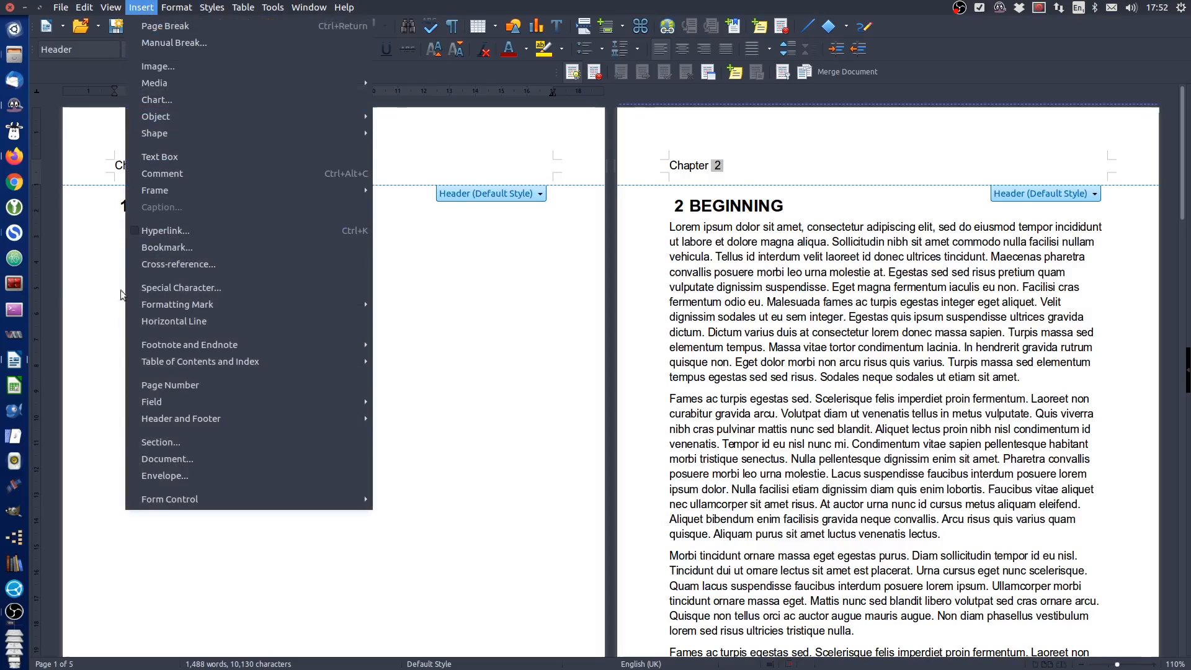
mouse_move(161, 404)
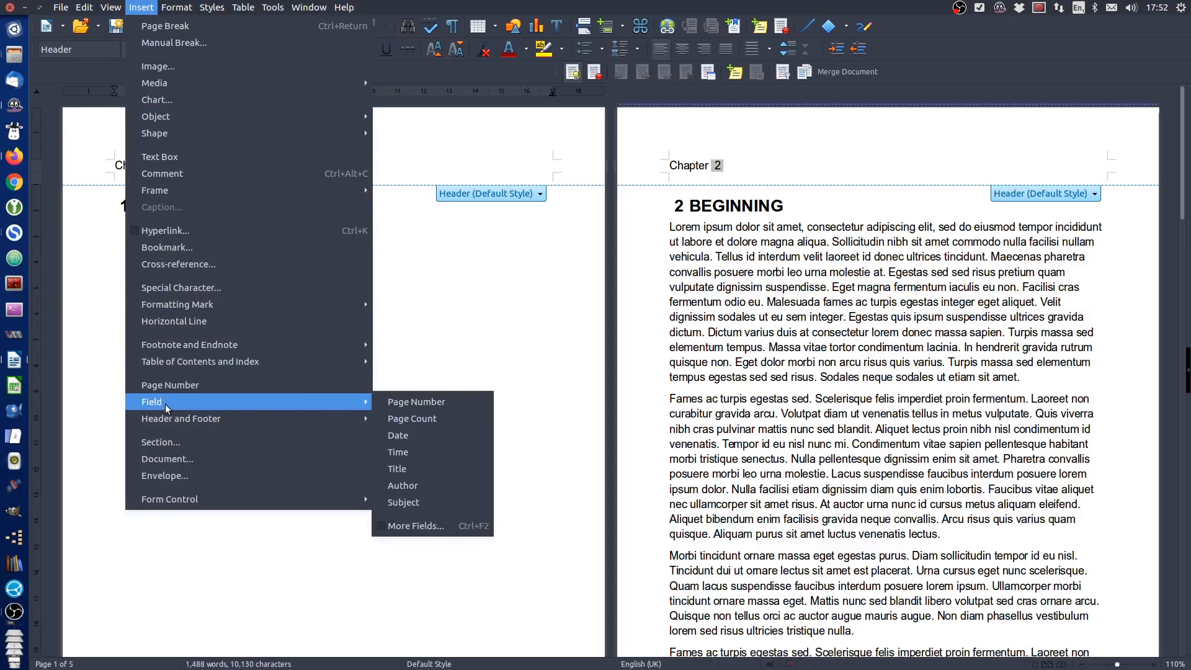
left_click(409, 470)
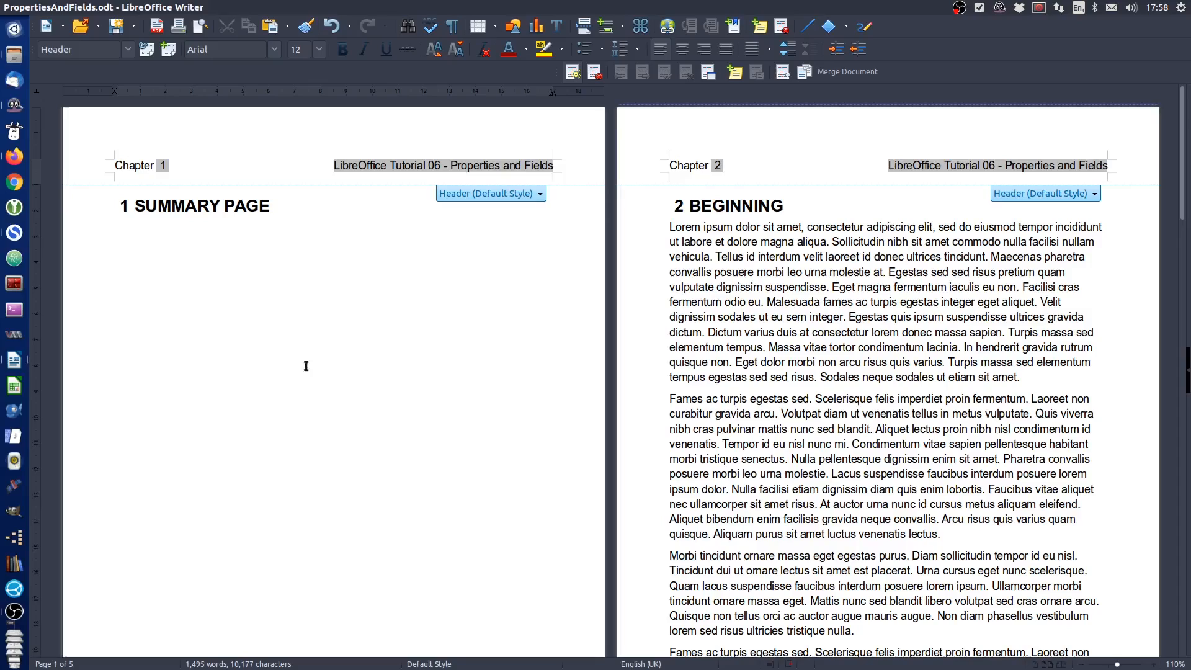
Remove the middle tab stop from the page footer and enter the text "Page" there
scroll(294, 373, "down", 10)
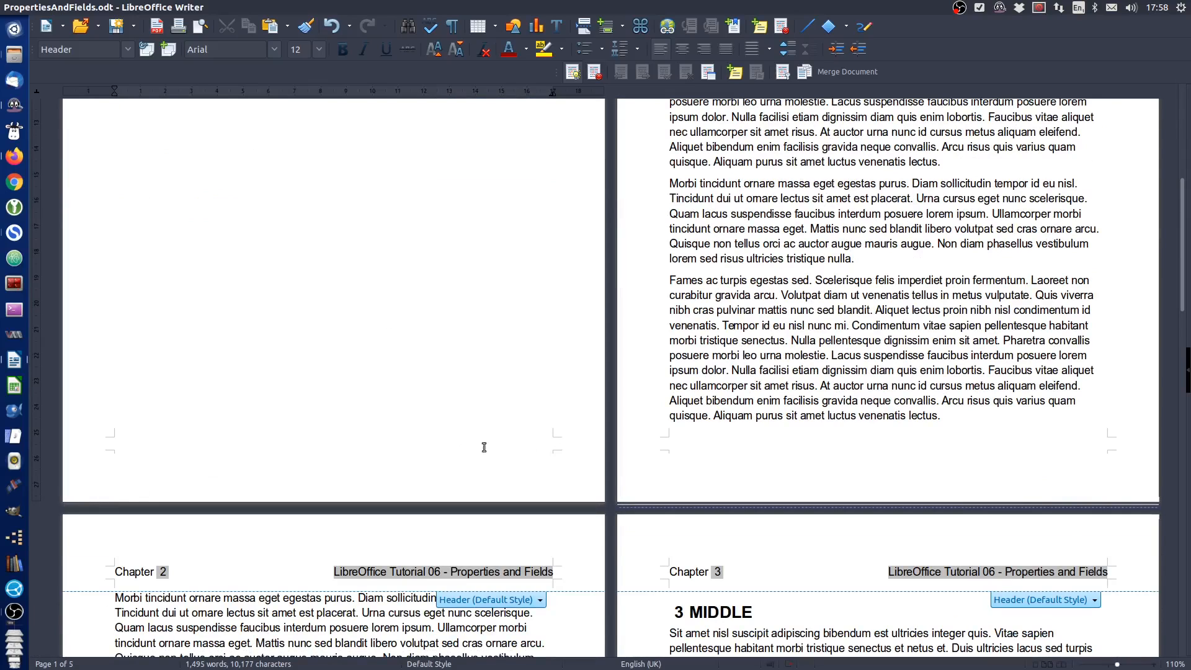
left_click(127, 444)
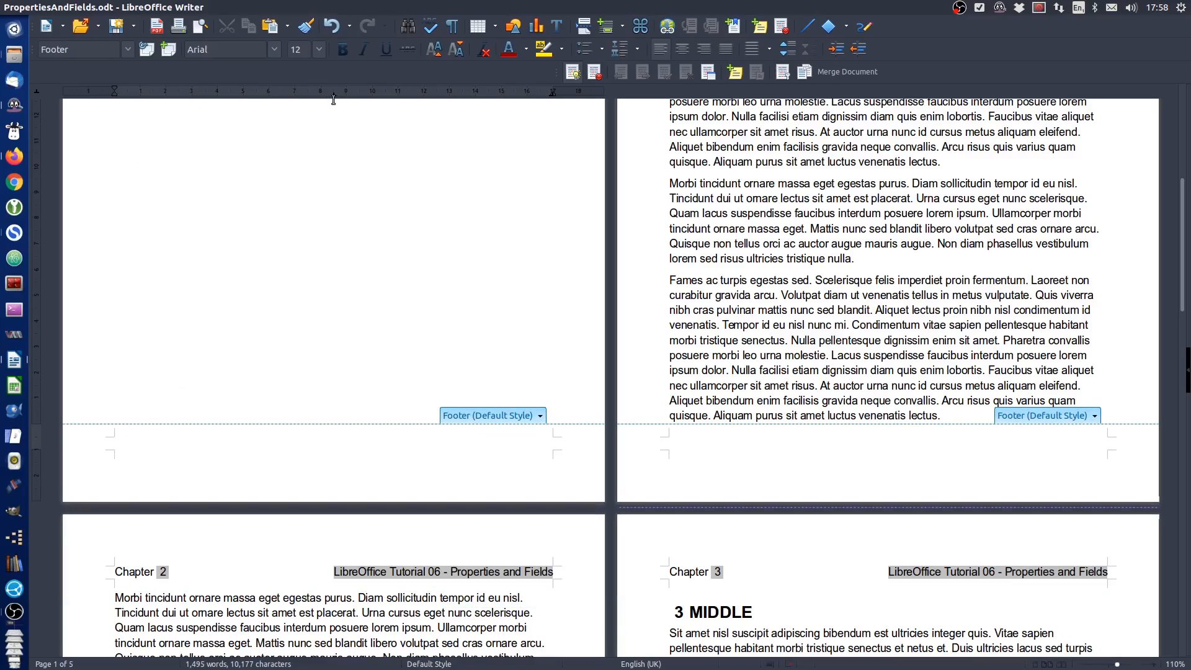
left_click_drag(334, 93, 333, 118)
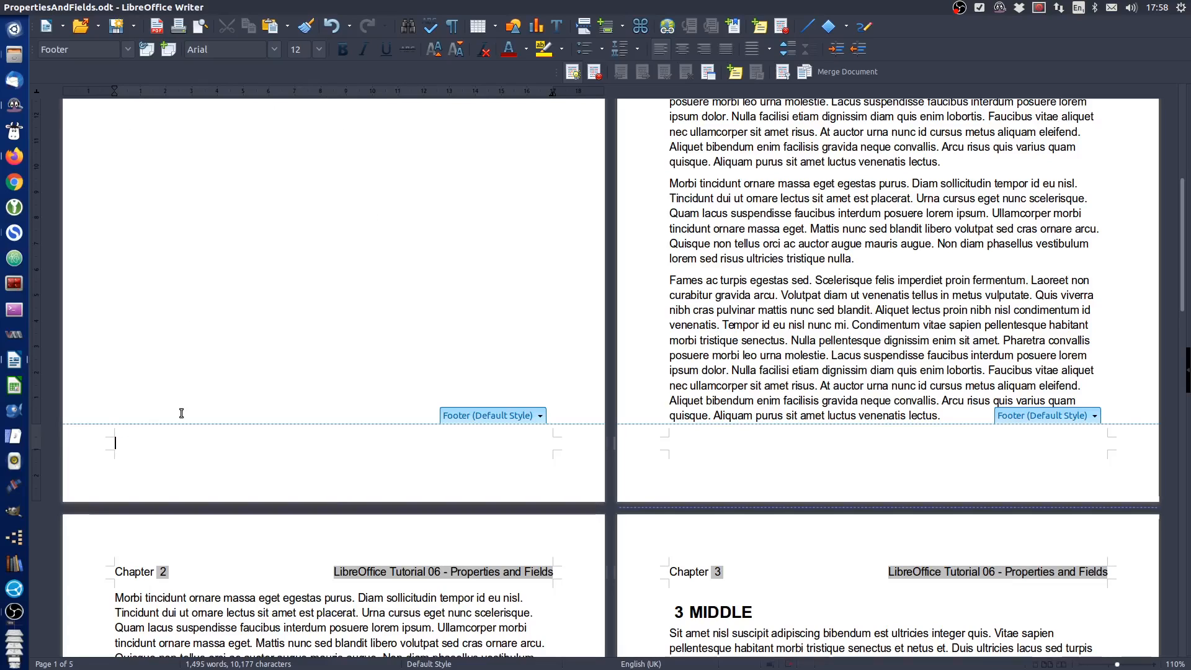
type("Page")
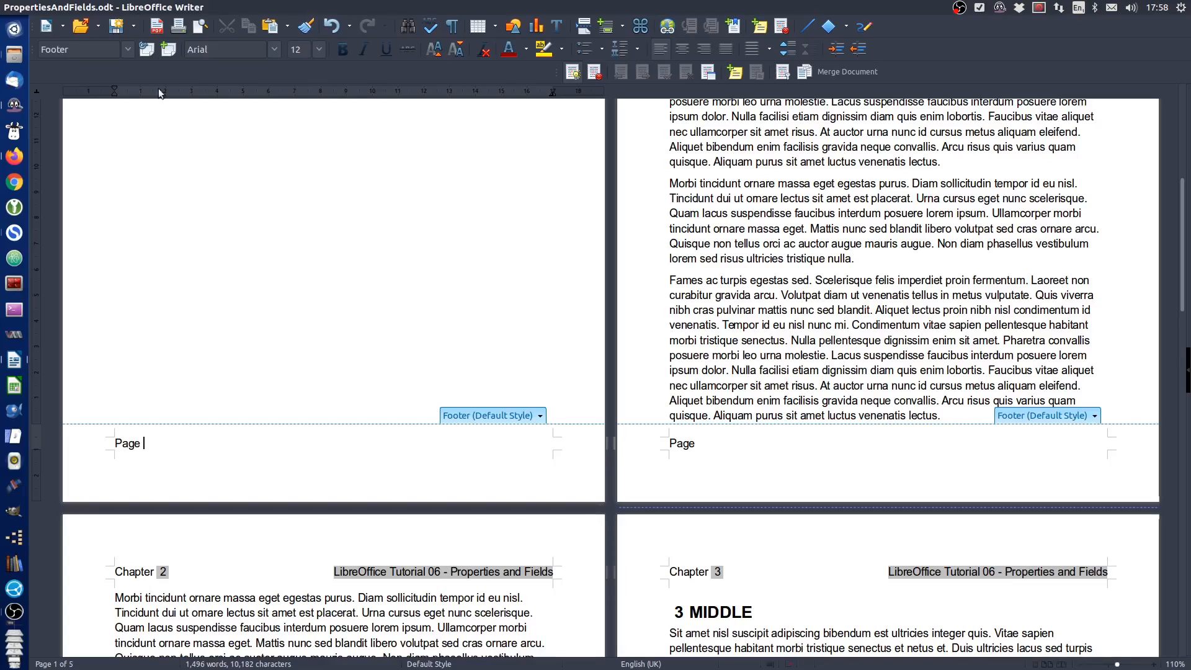
Complete the footer's page text with a Page Number field, the word "of" and a Page Count field
left_click(142, 7)
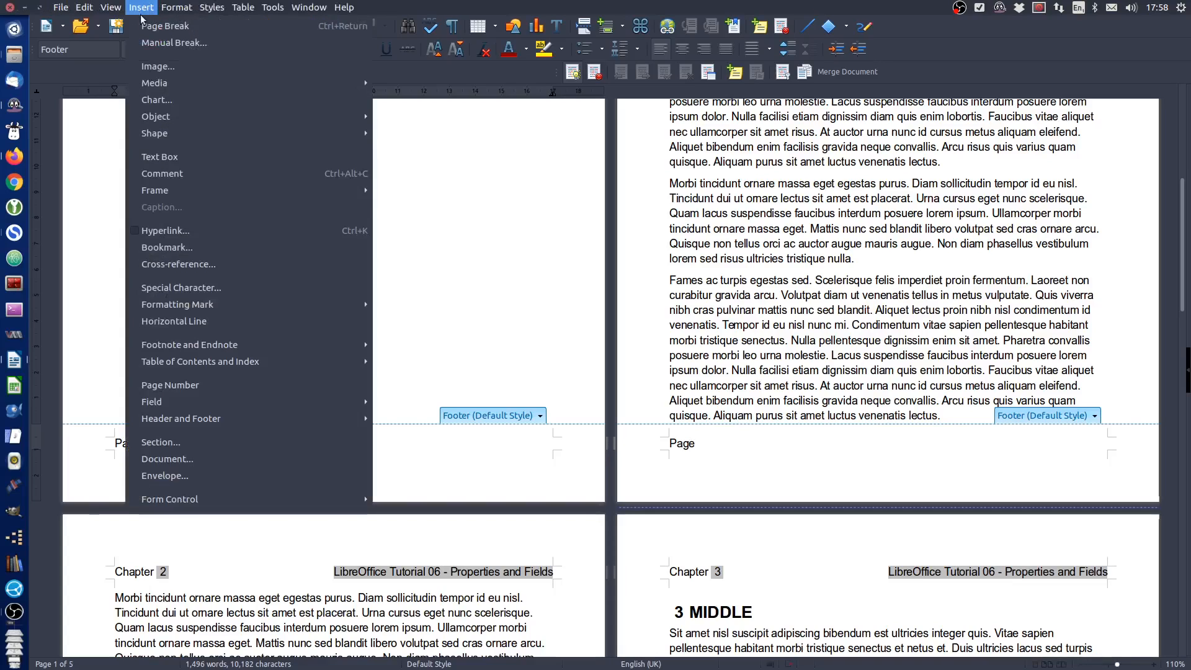
left_click(182, 384)
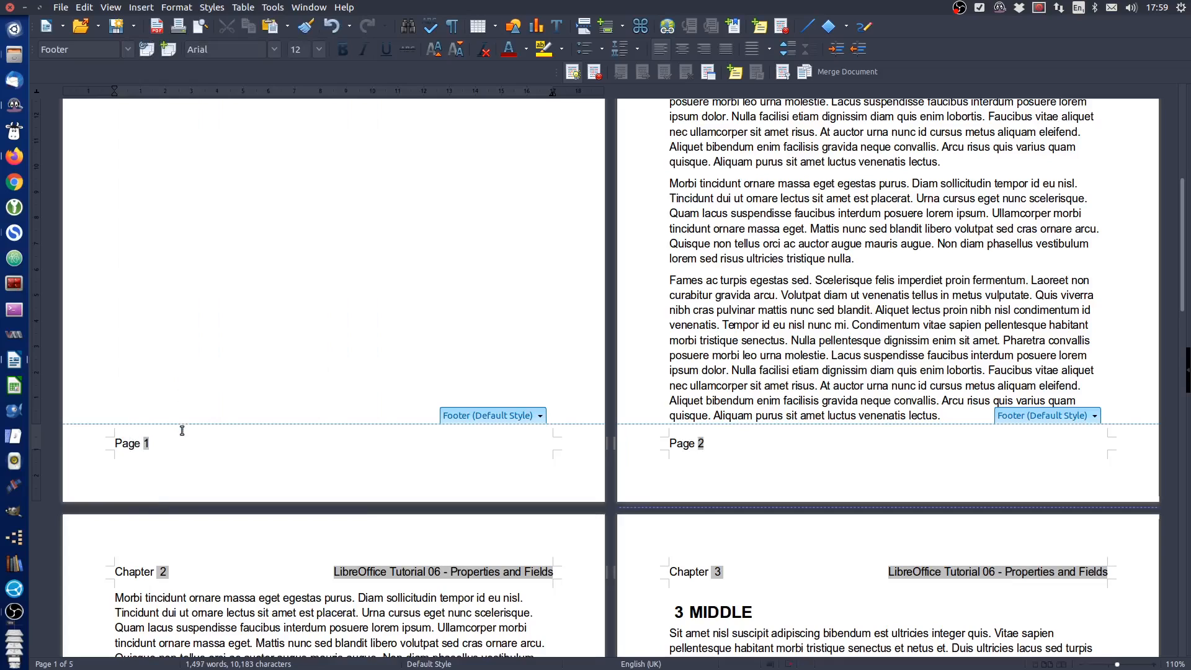
type("of")
left_click(142, 8)
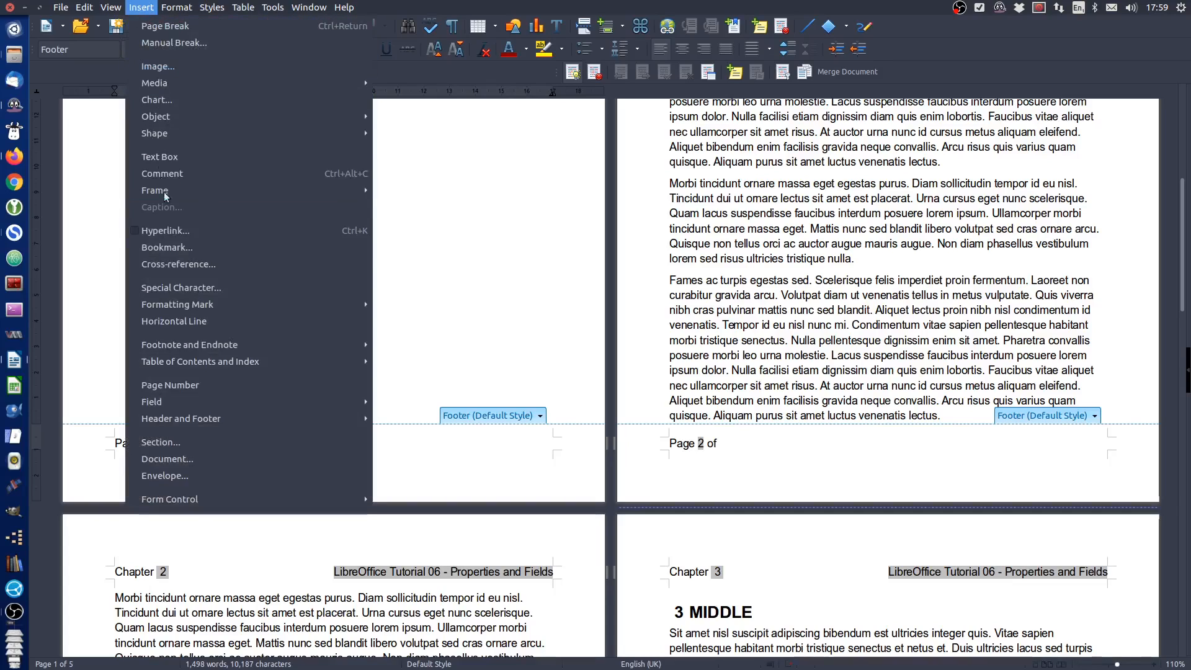
mouse_move(187, 403)
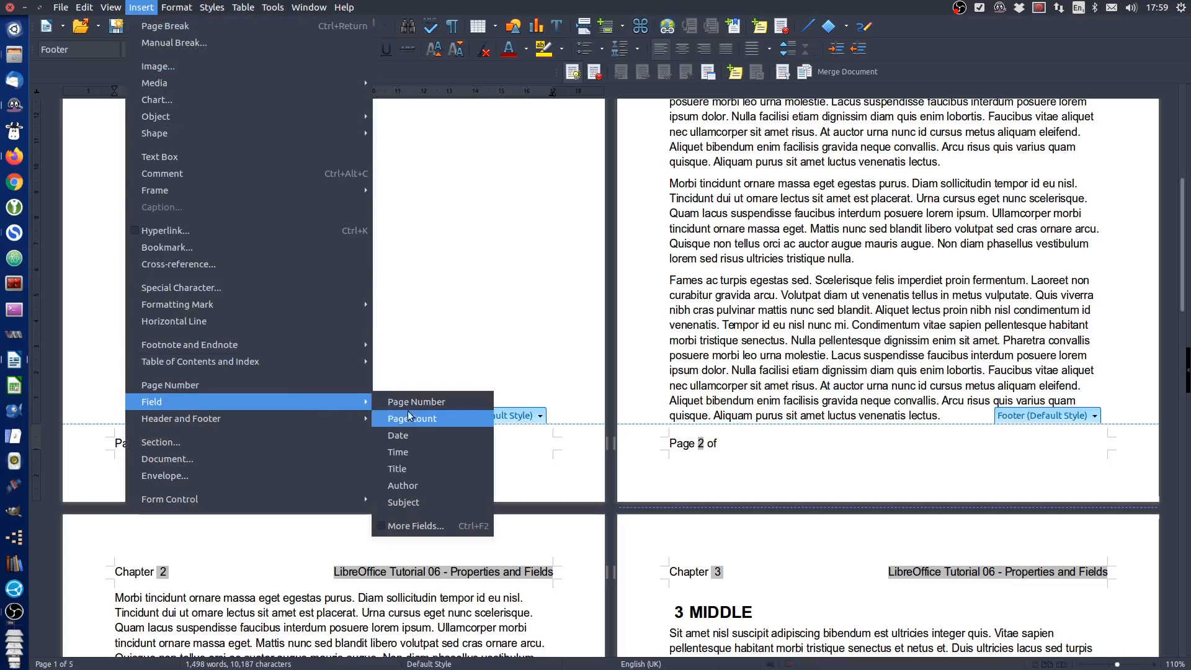
left_click(425, 420)
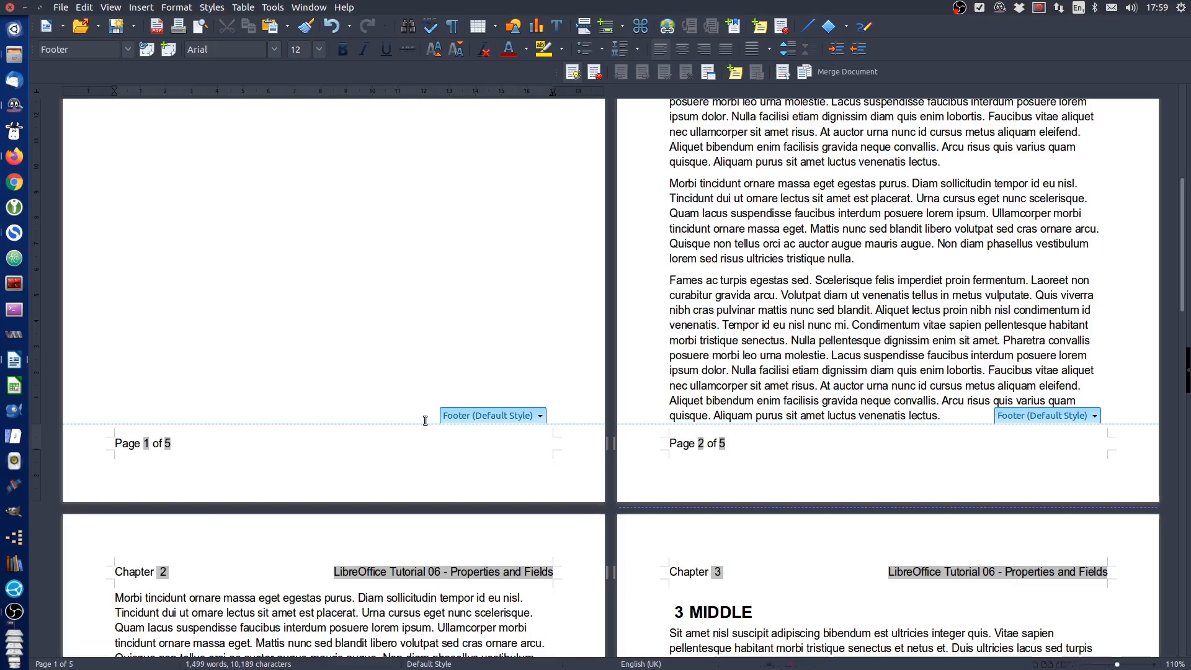
Add "Revision:" at the right-aligned end of the footer, followed by a Revision number document information field
type("Re")
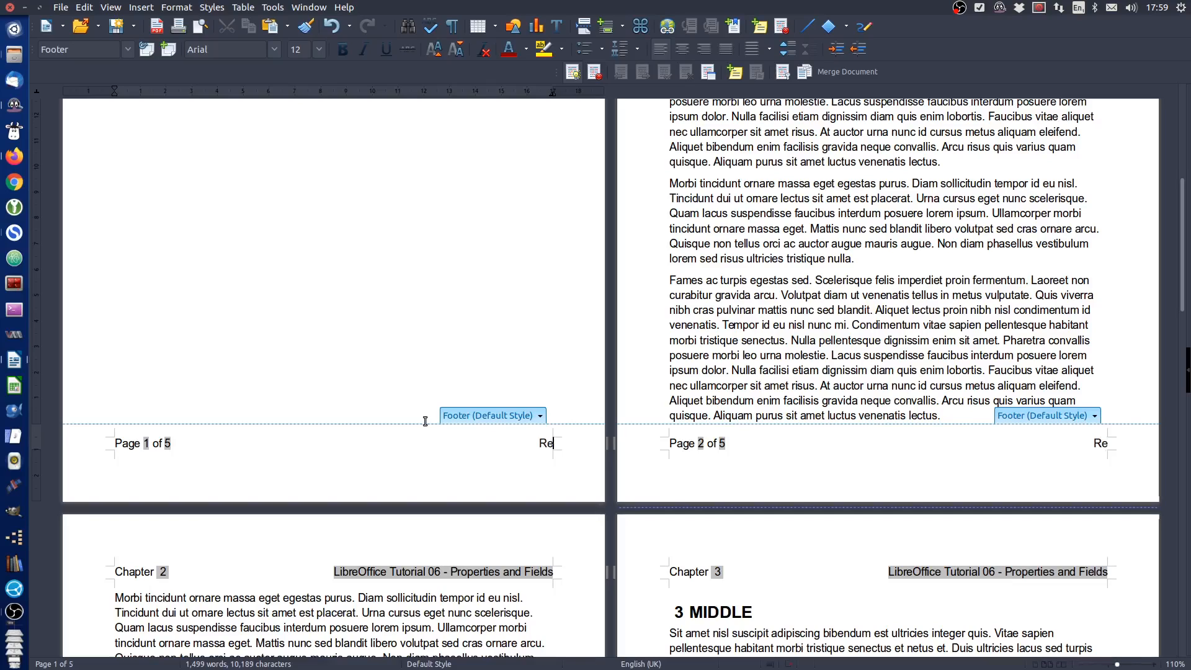
type("vision:")
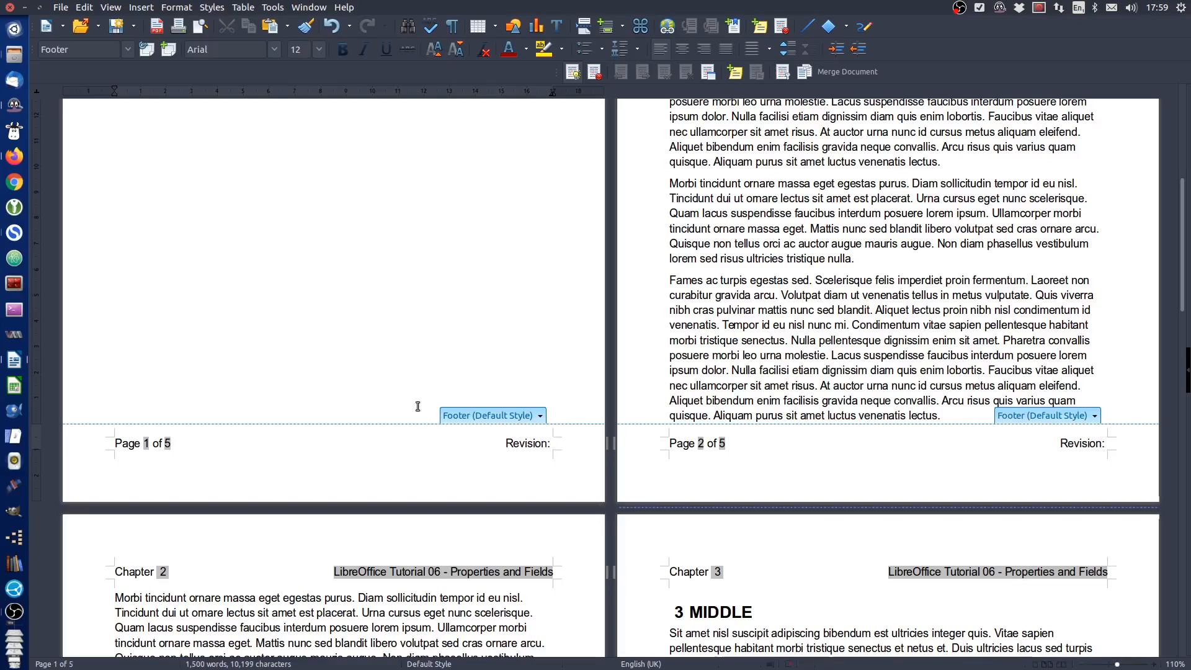
left_click(141, 8)
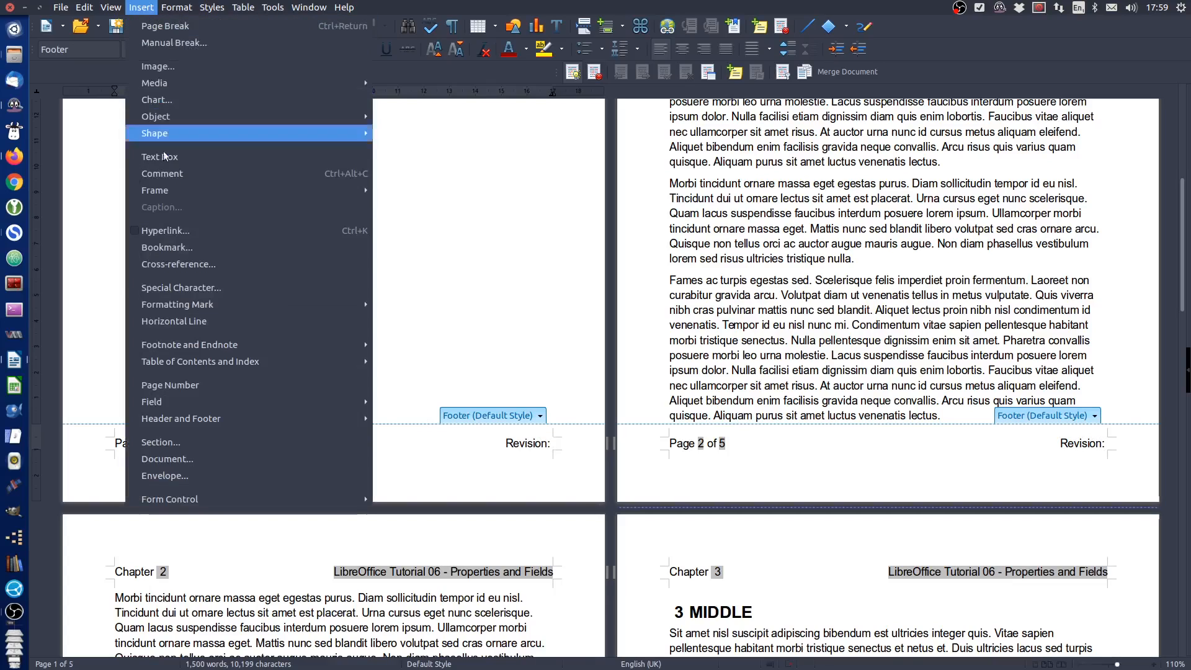
mouse_move(230, 402)
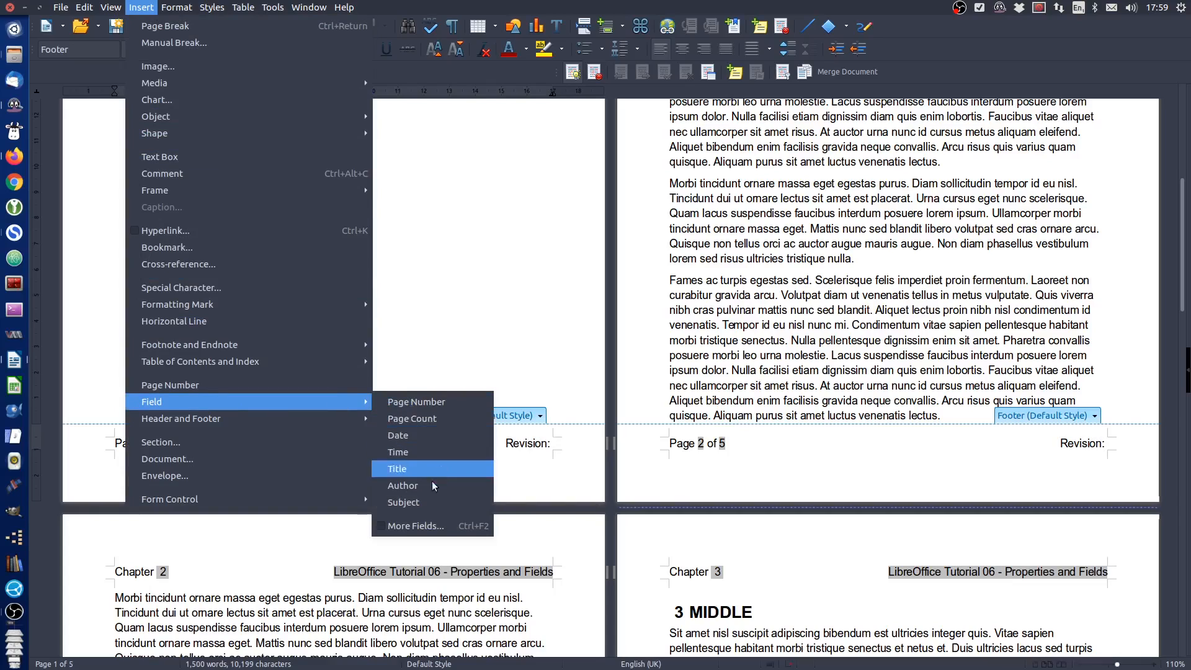
left_click(417, 524)
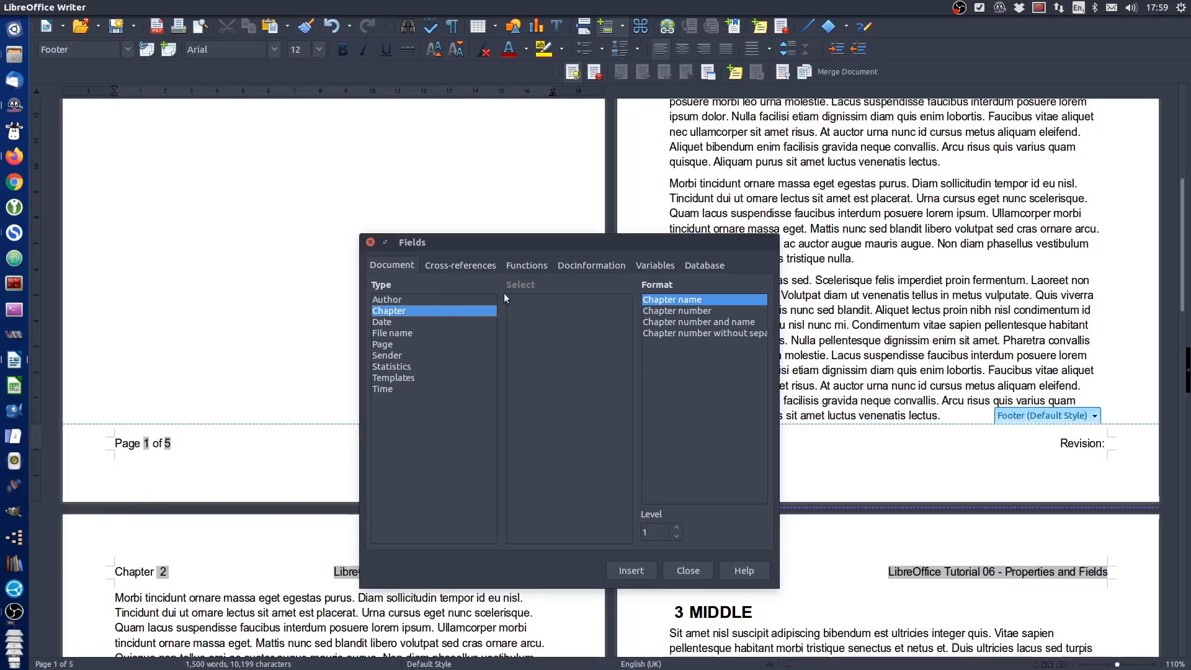
left_click(569, 268)
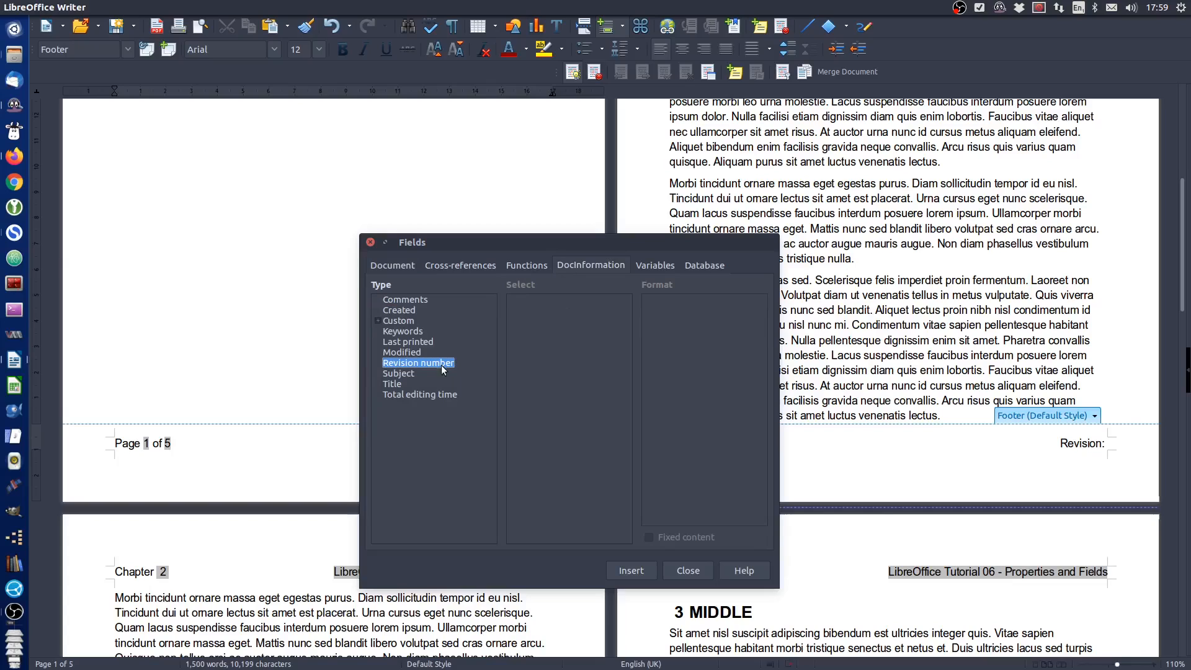
left_click(641, 571)
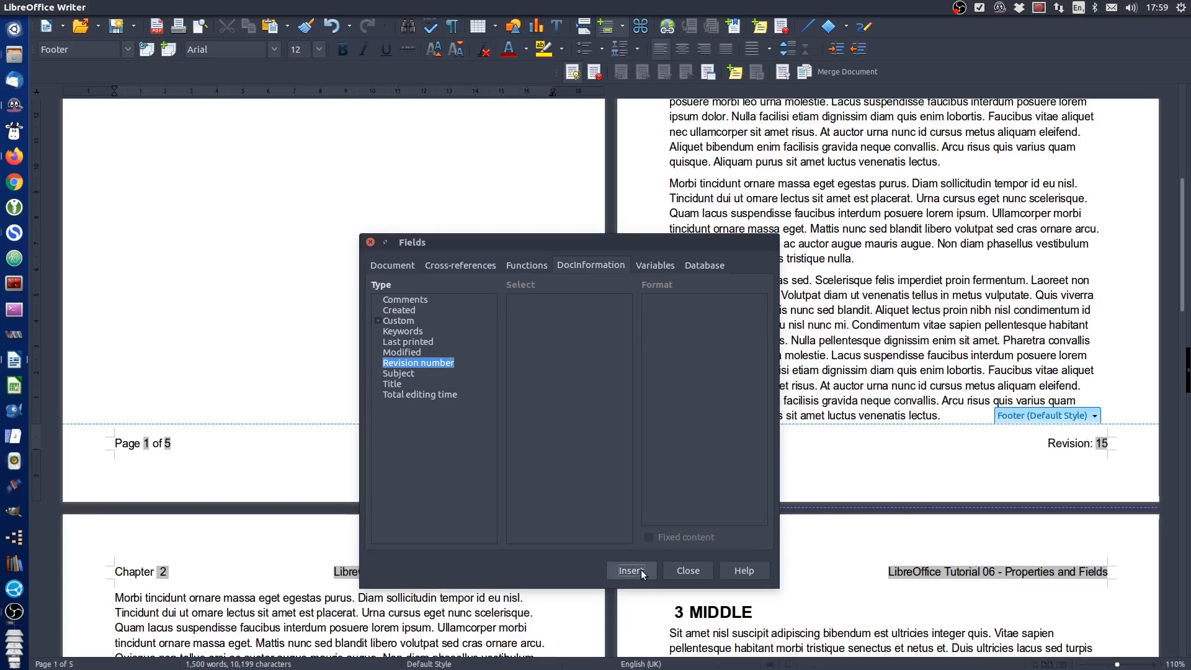
left_click(689, 570)
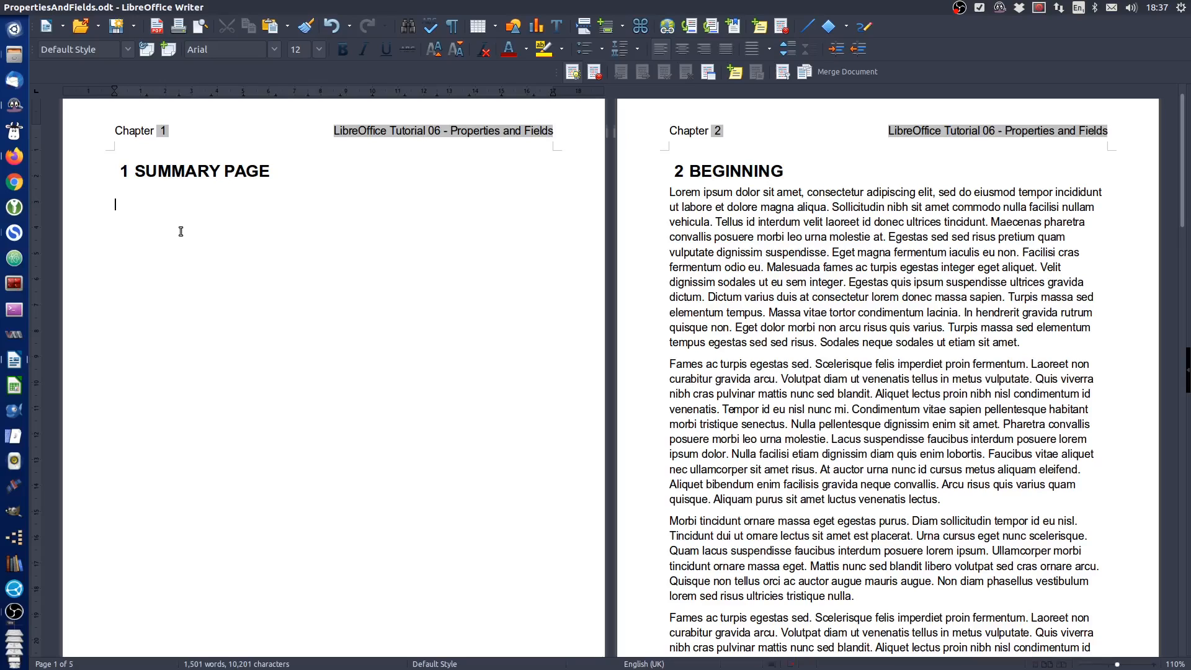
Enter the labels "Title:", "Subject:", "Document:" and "Revision:" on separate lines below the SUMMARY PAGE heading
key("Return")
type("Title: Sub")
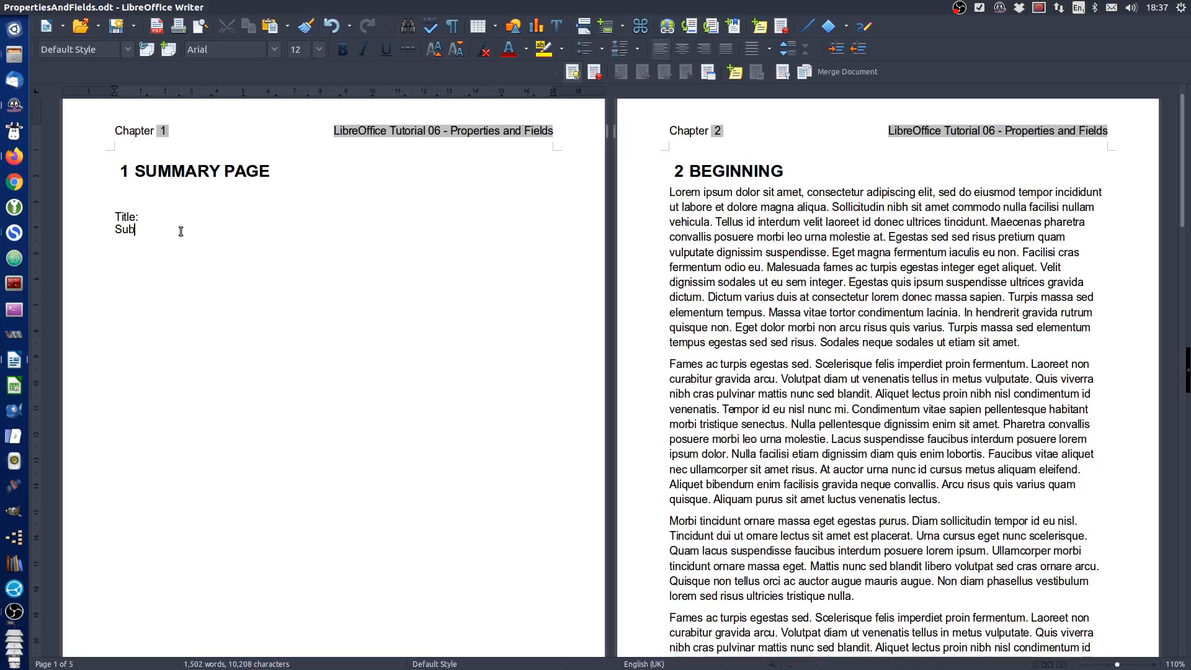
type("ject:")
key("Return")
type("Docum")
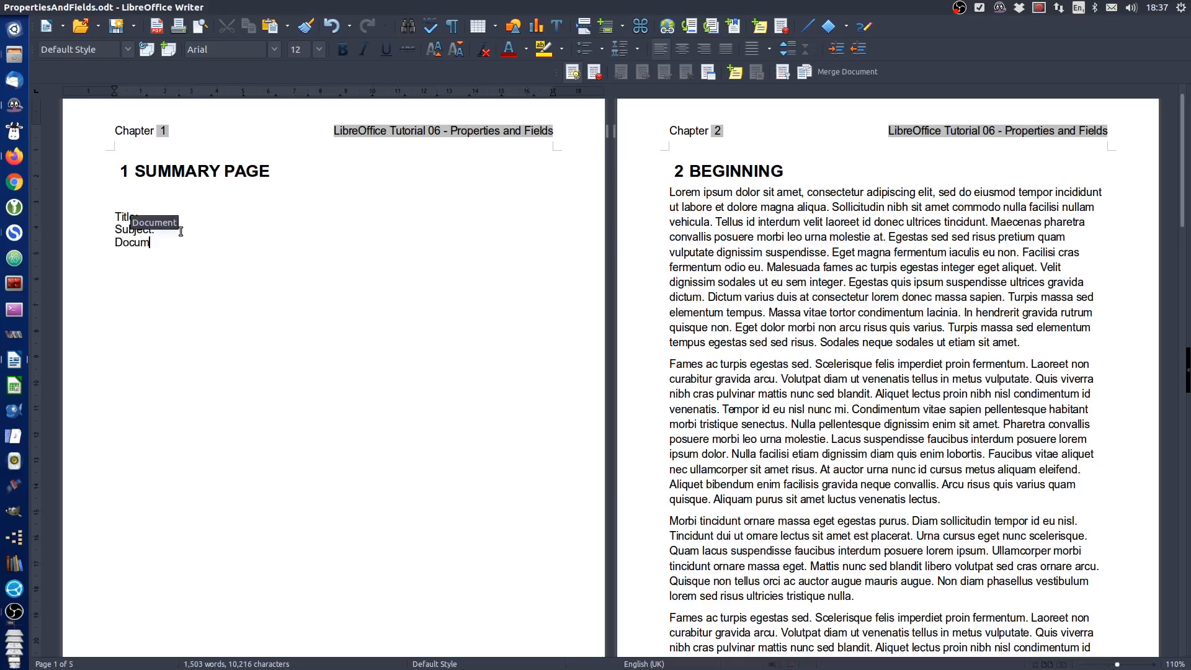
type("ent:")
key("Return")
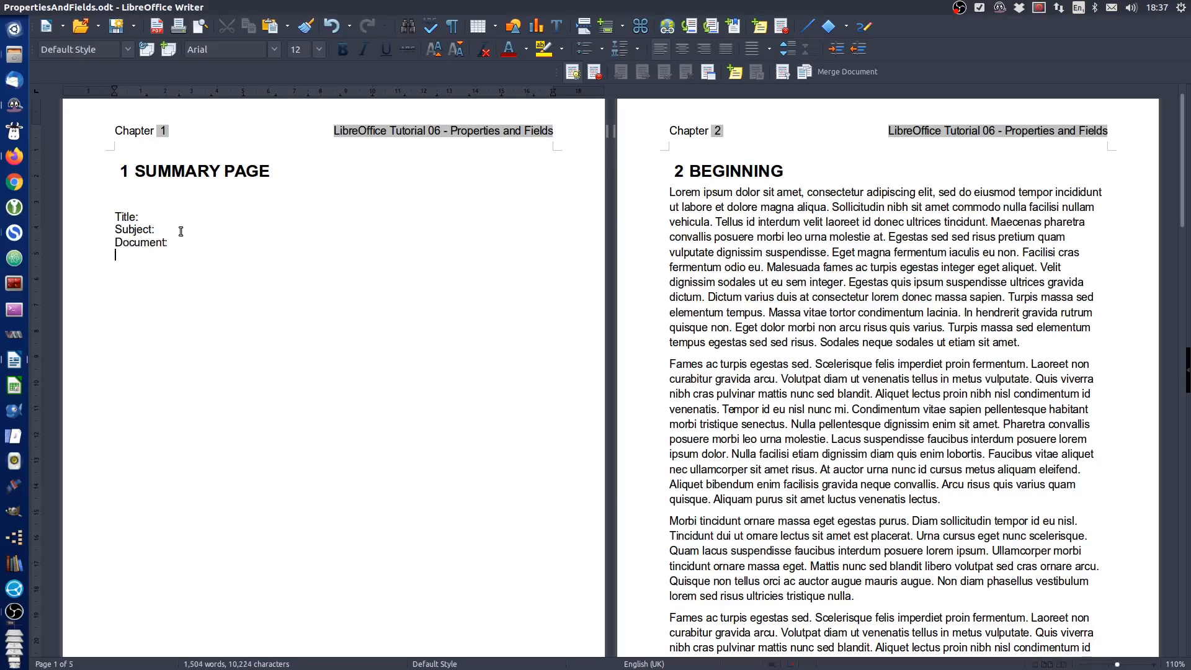
type("Revision:")
key("Return")
key("Return")
Add the labels "Last saved by:" and "Last saved on:" on separate lines, one blank line below "Revision:"
type("Last")
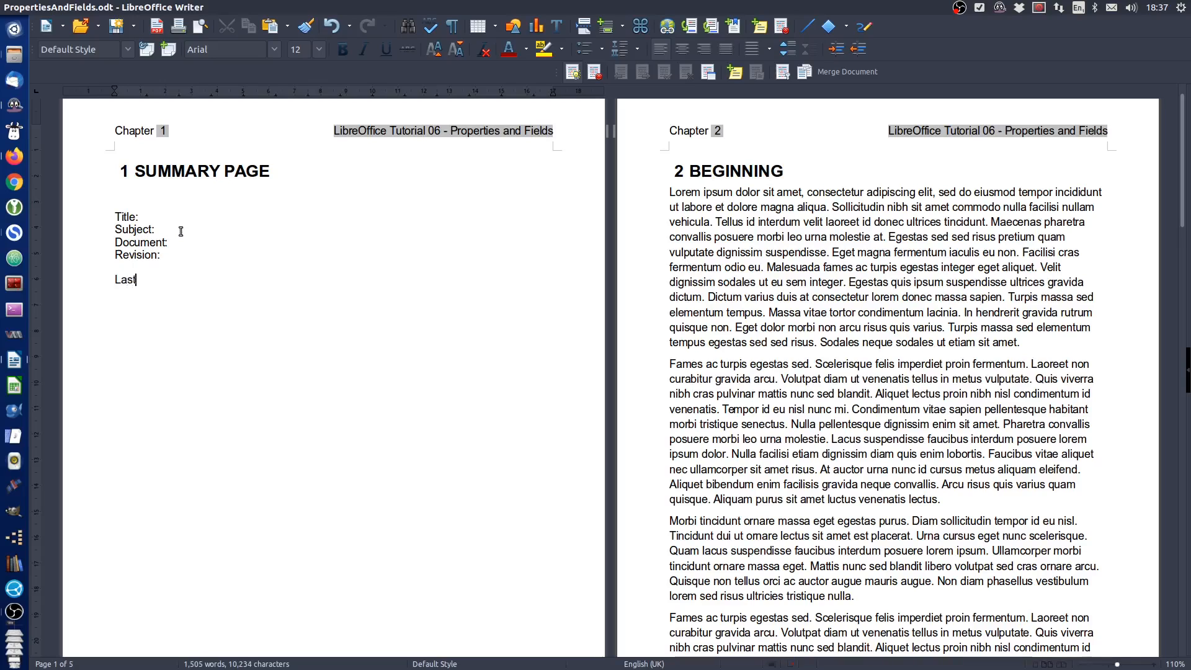
type(" saved by")
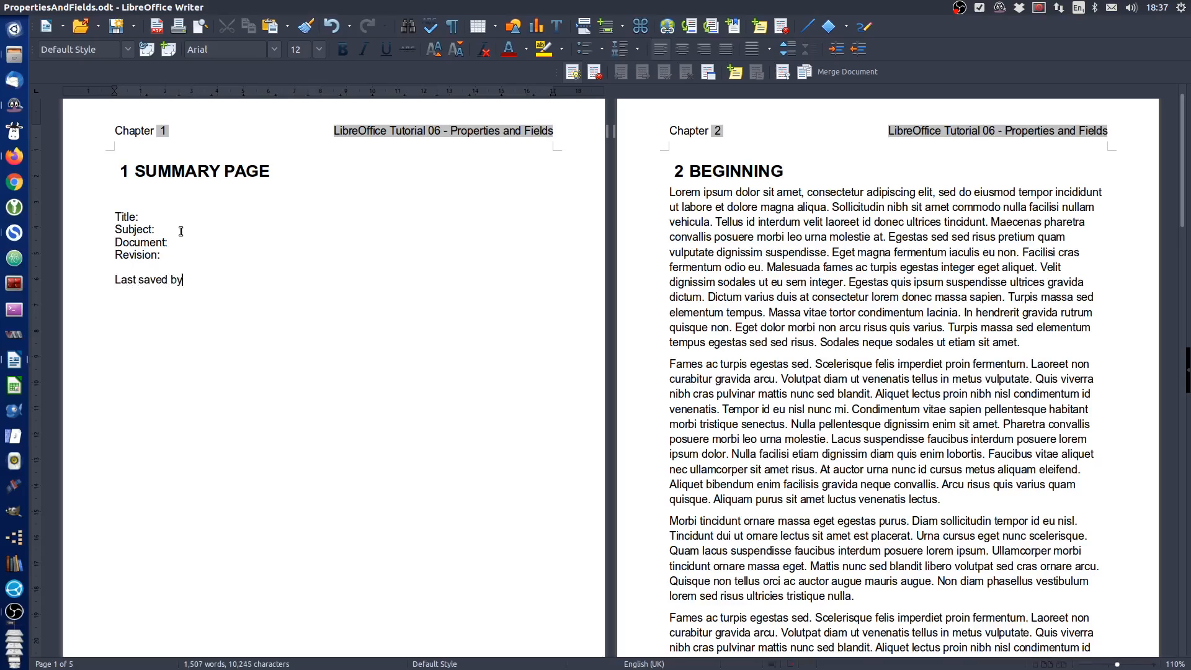
type(": ")
type("Last ")
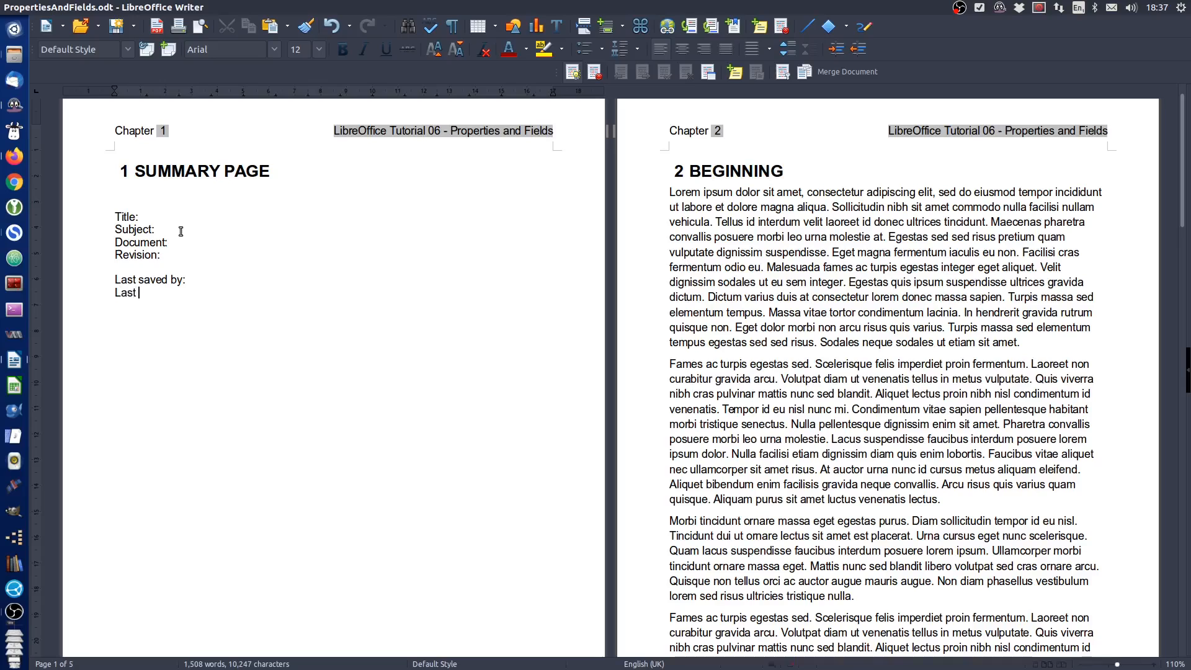
type("saved ")
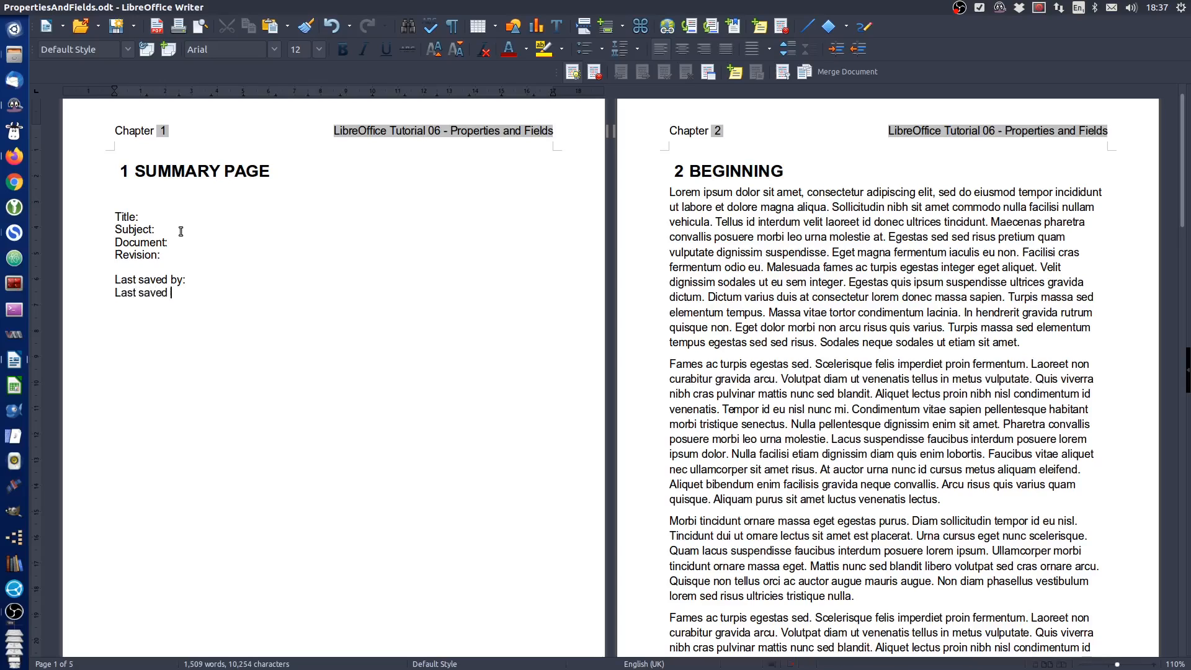
type("on:")
key("Return")
key("Return")
Add the labels "# pages:", "# paras:" and "# words:" on separate lines, one blank line below "Last saved on:"
type("# pages")
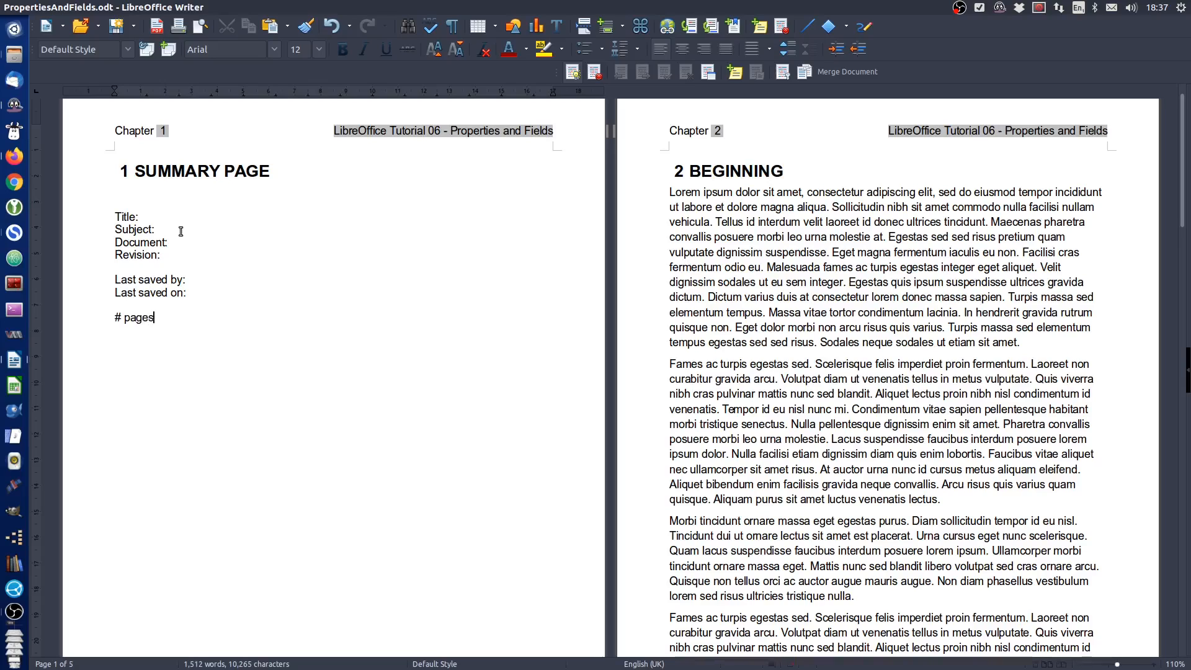
type(": # par")
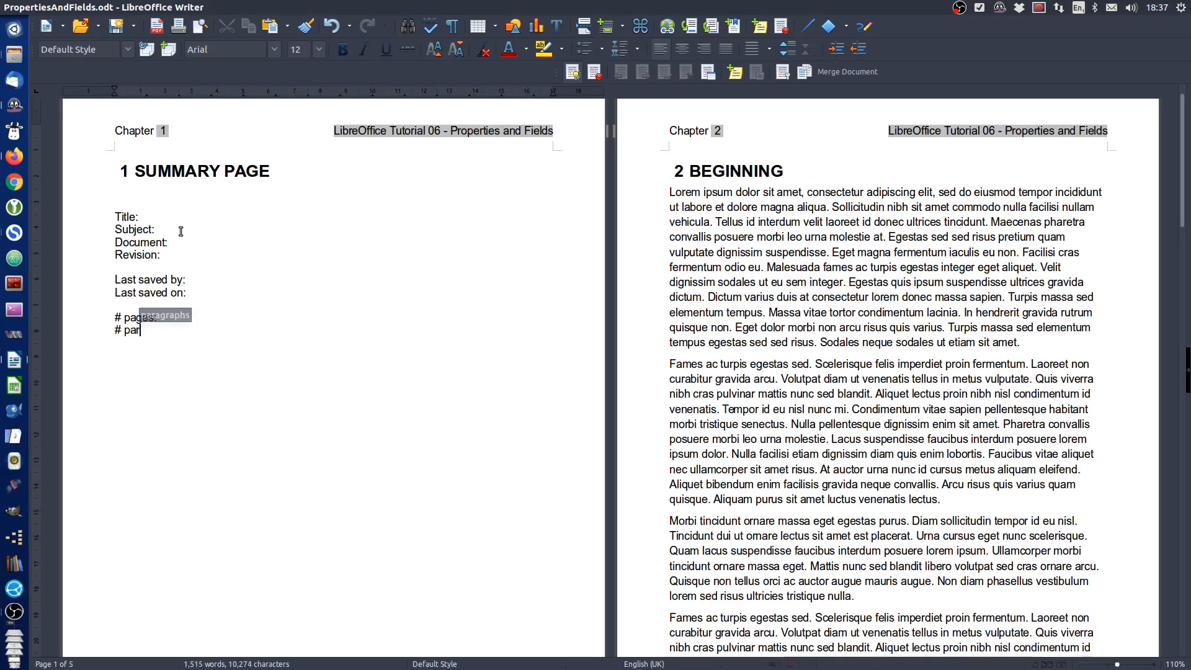
type("as")
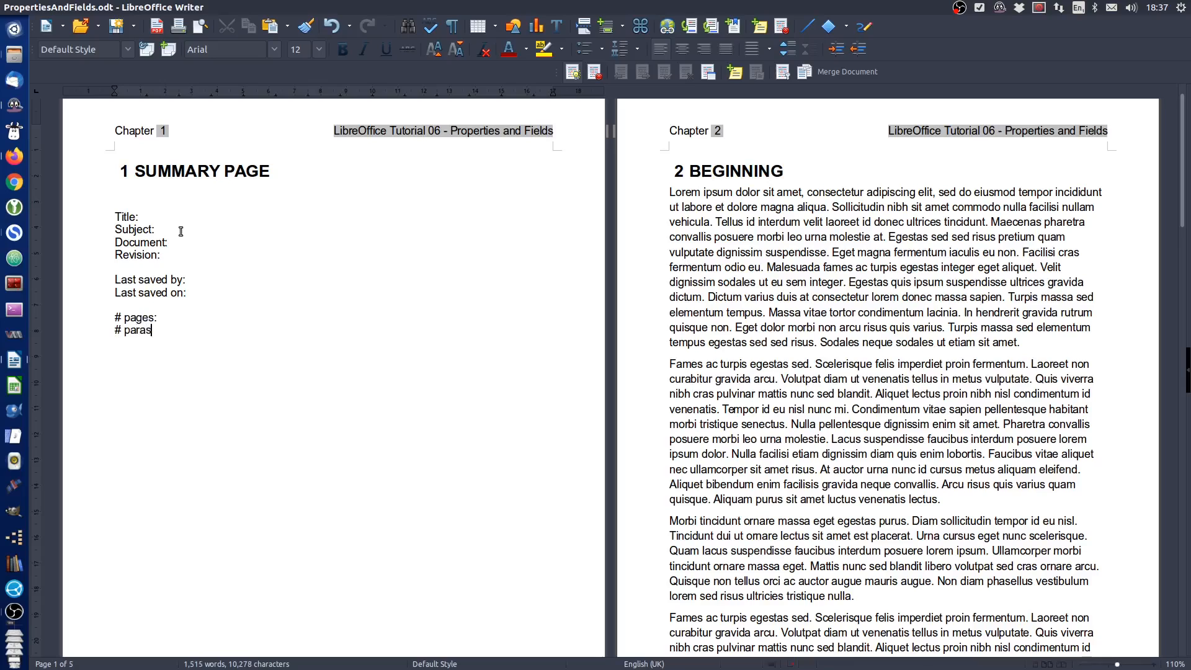
type(": ")
type("# word")
type("s:")
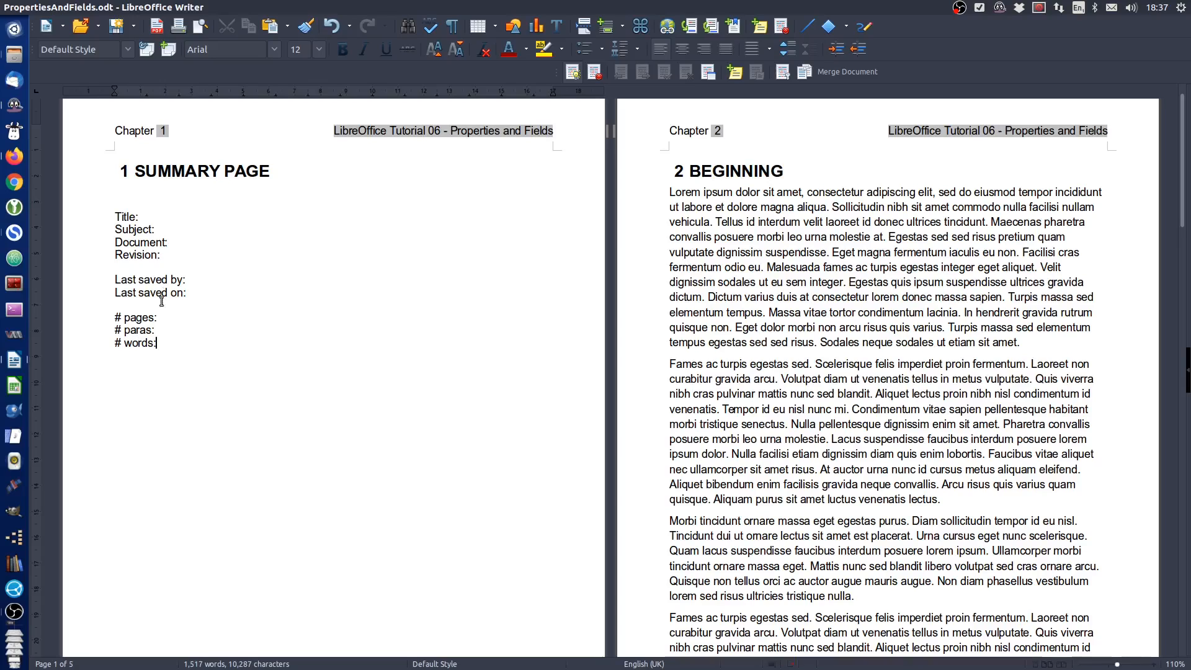
Set a tab stop at about 3.5 cm for all the summary page labels and insert a tab after each label
left_click_drag(170, 345, 128, 211)
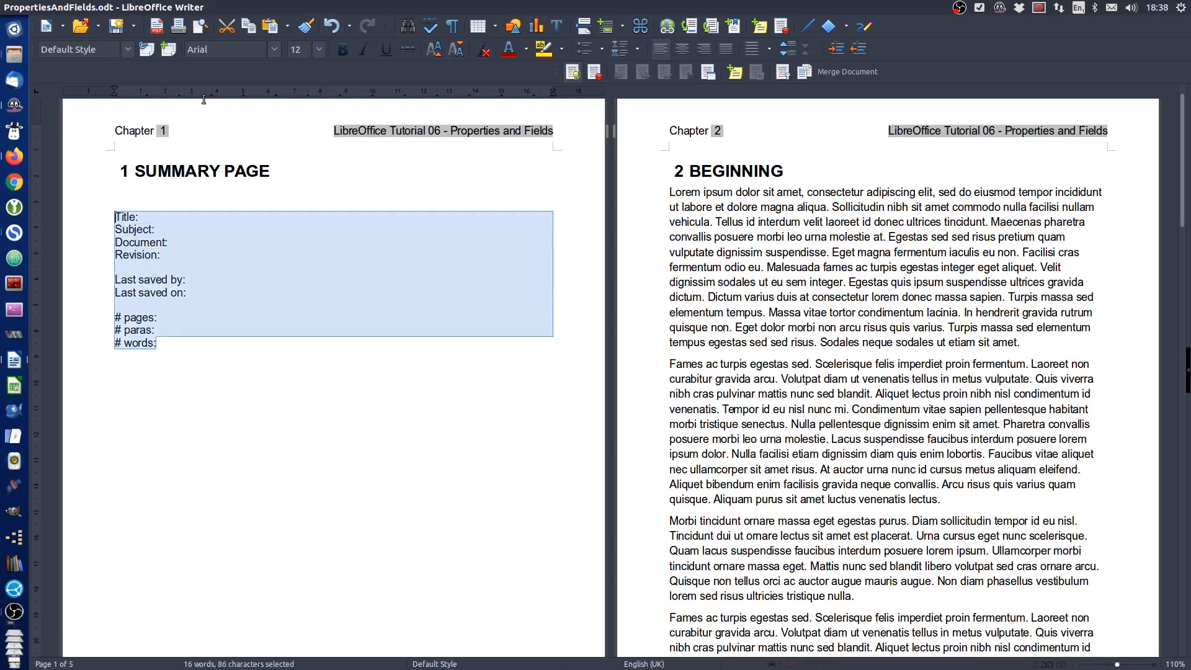
left_click_drag(205, 94, 205, 93)
left_click(248, 217)
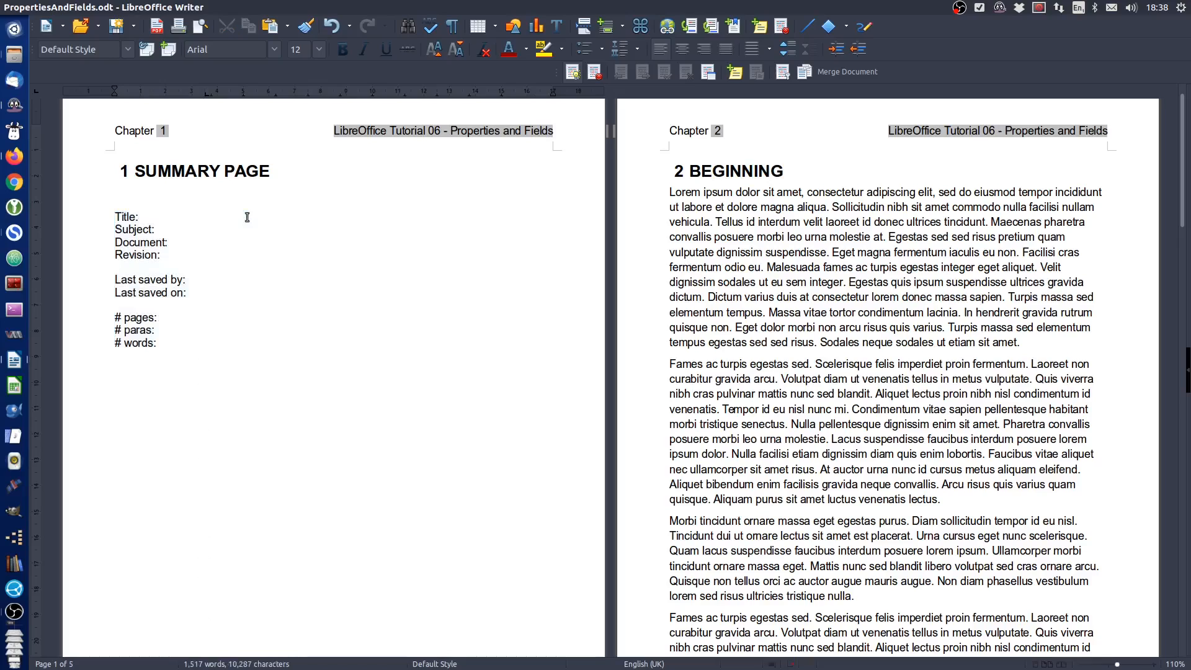
left_click(184, 245)
key("Tab")
left_click(201, 284)
key("Tab")
key("Tab")
left_click(175, 320)
key("Tab")
left_click(173, 331)
key("Tab")
left_click(173, 344)
key("Tab")
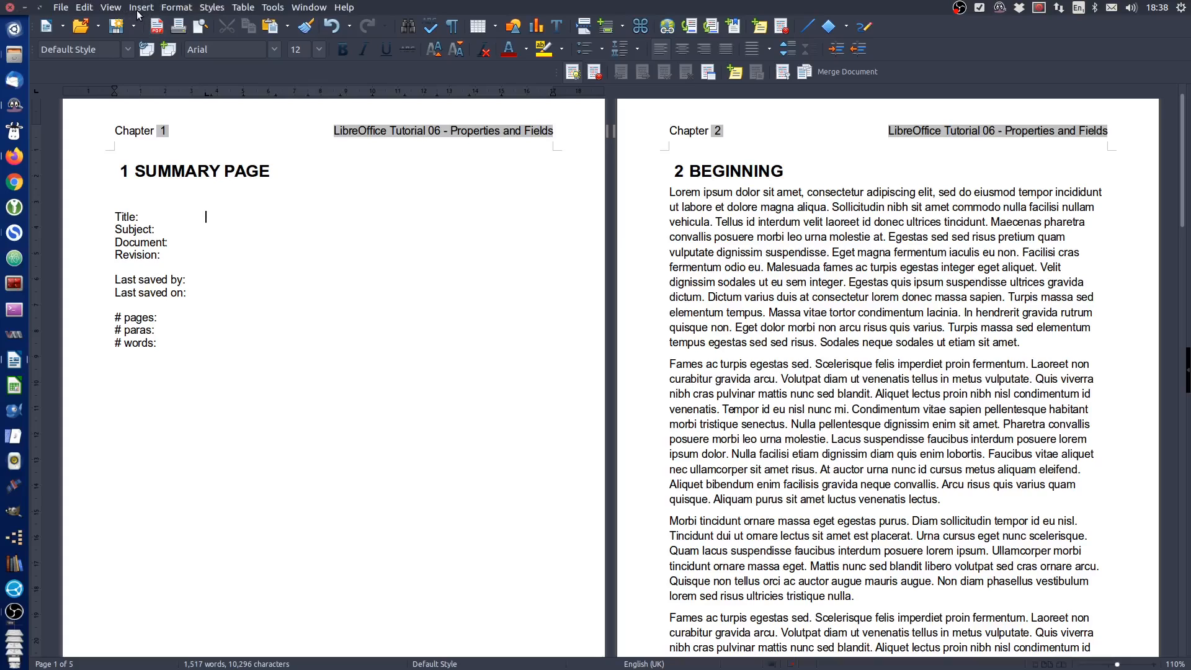
Insert the Title field after the "Title:" label and the Subject field after "Subject:" on the summary page
left_click(141, 7)
mouse_move(205, 405)
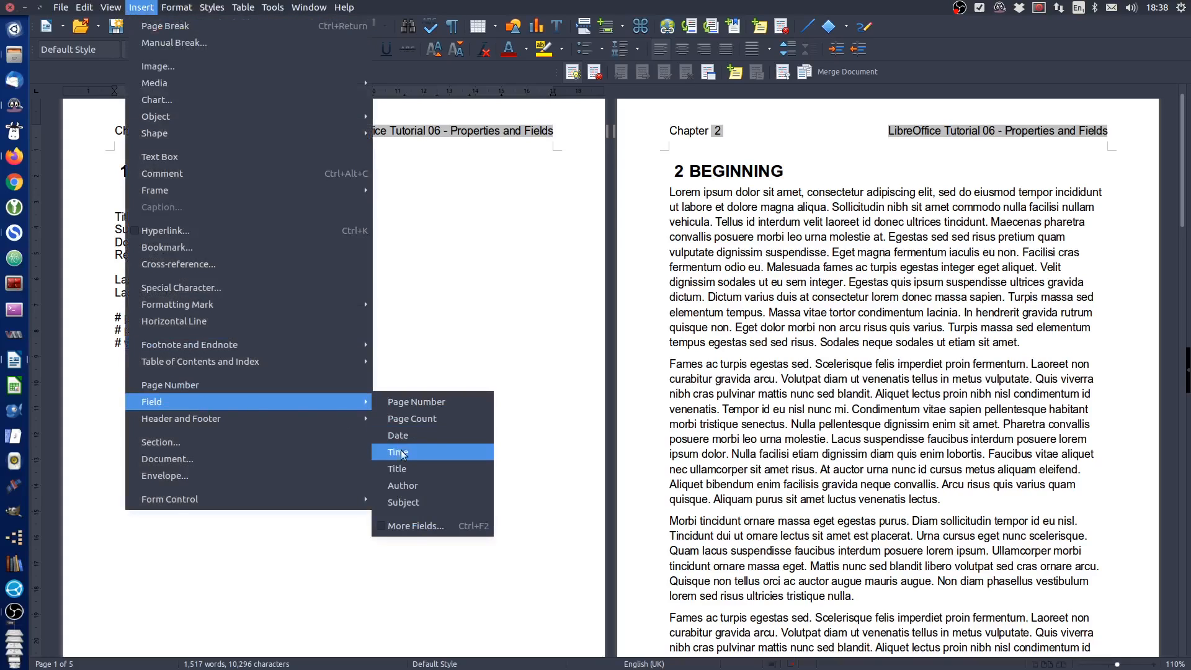
left_click(400, 470)
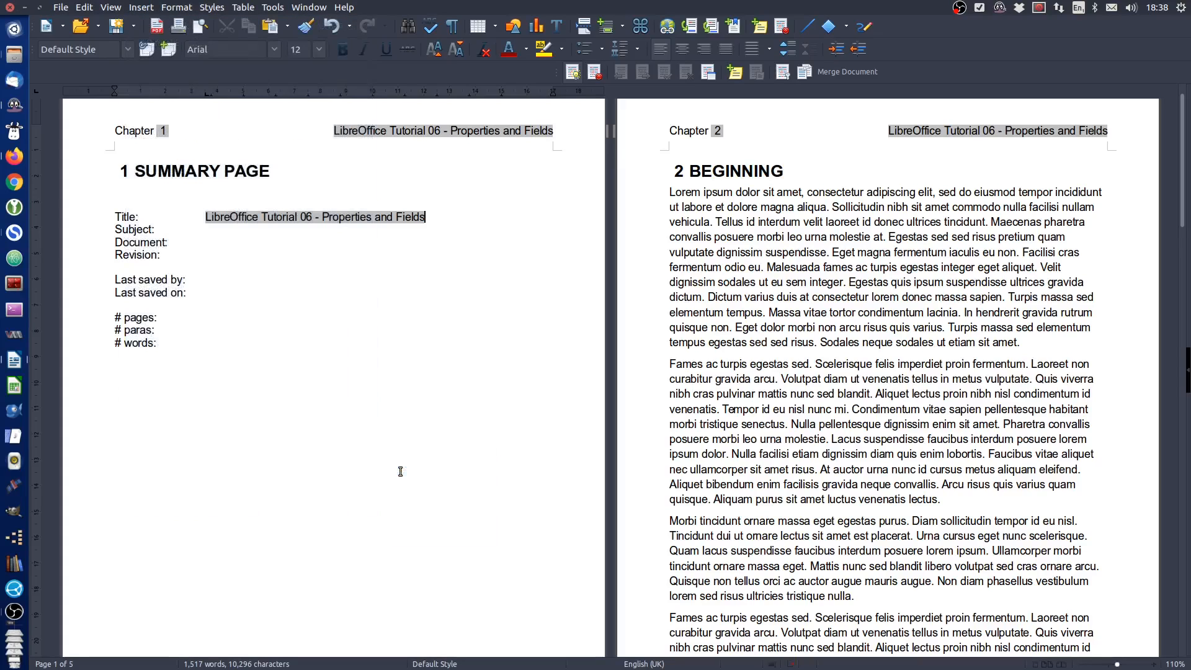
left_click(215, 229)
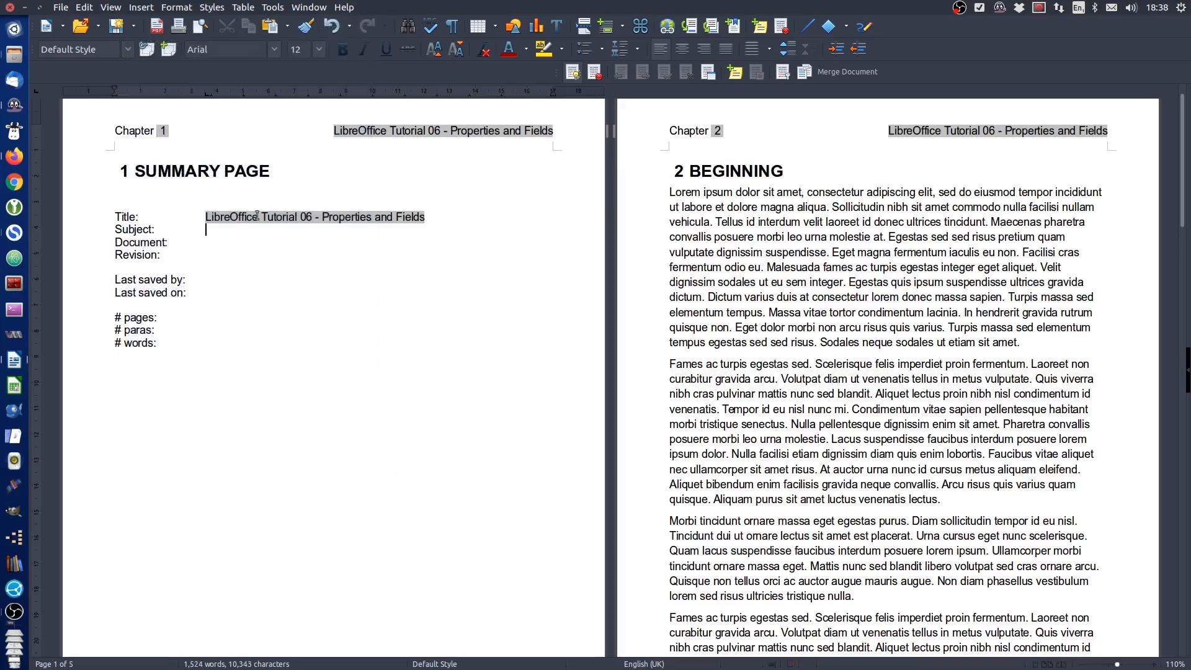
left_click(142, 7)
mouse_move(199, 405)
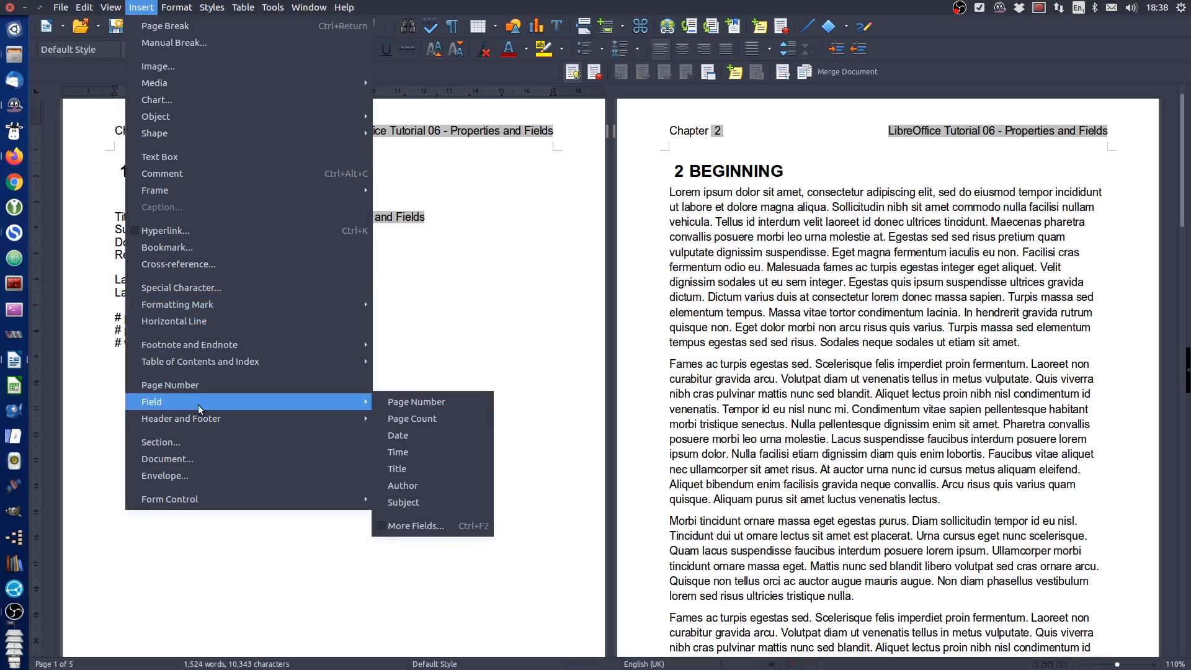
left_click(412, 502)
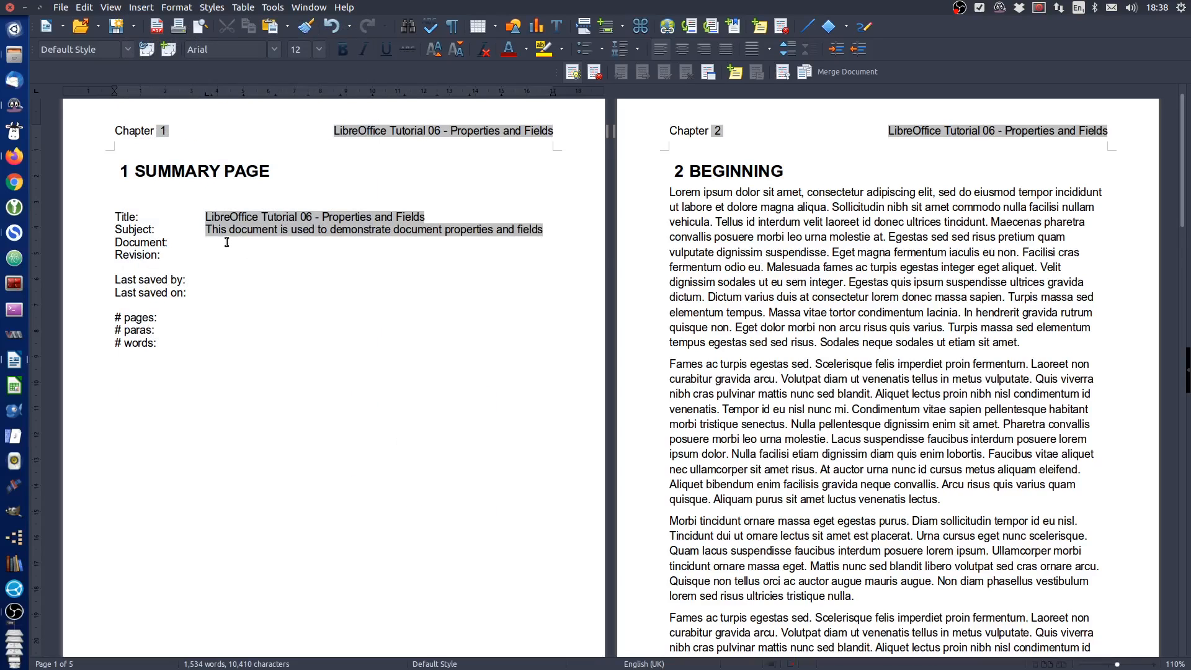
Insert a File name field in the "File name" format after the "Document:" label
left_click(142, 7)
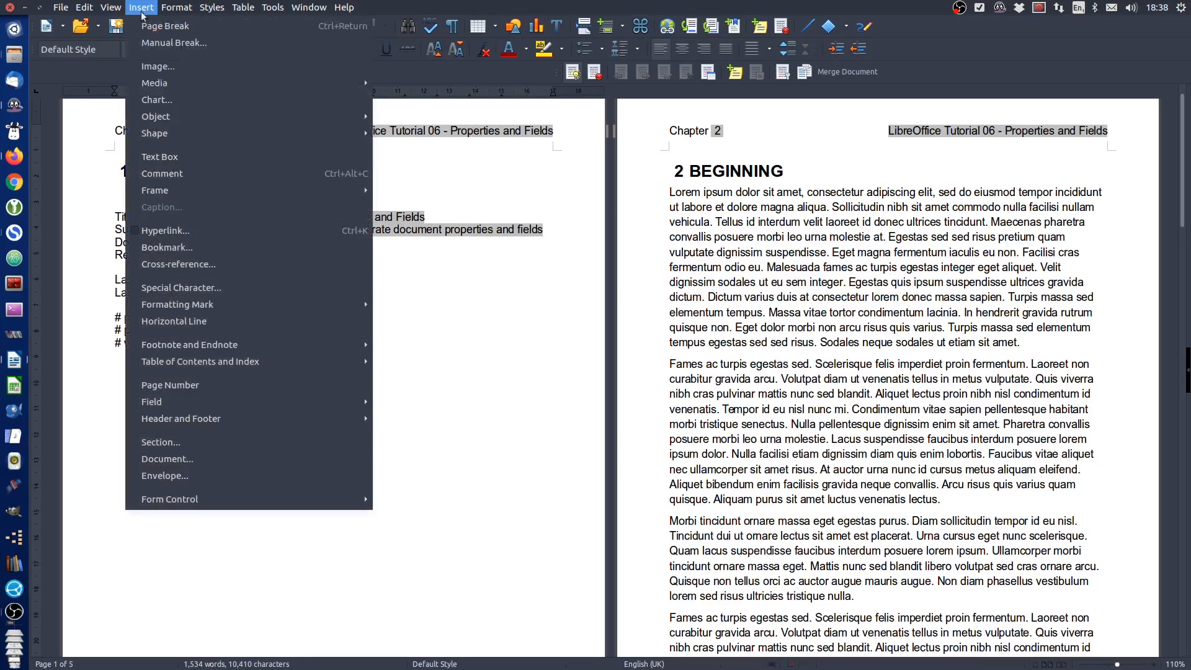
mouse_move(212, 401)
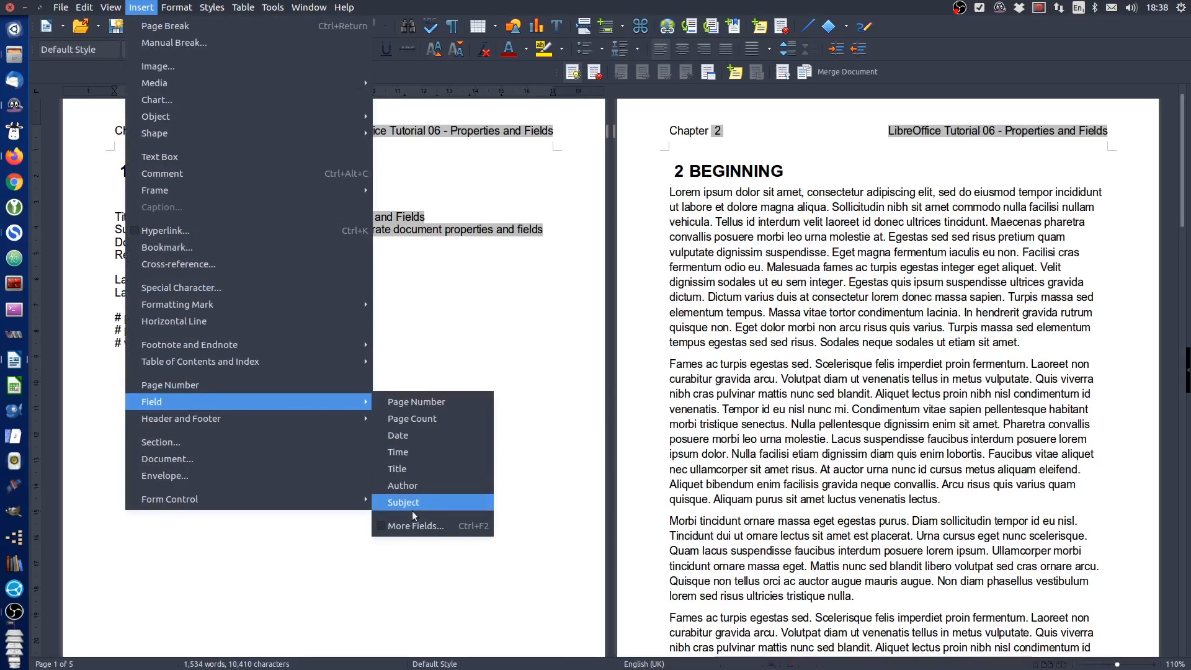
left_click(411, 526)
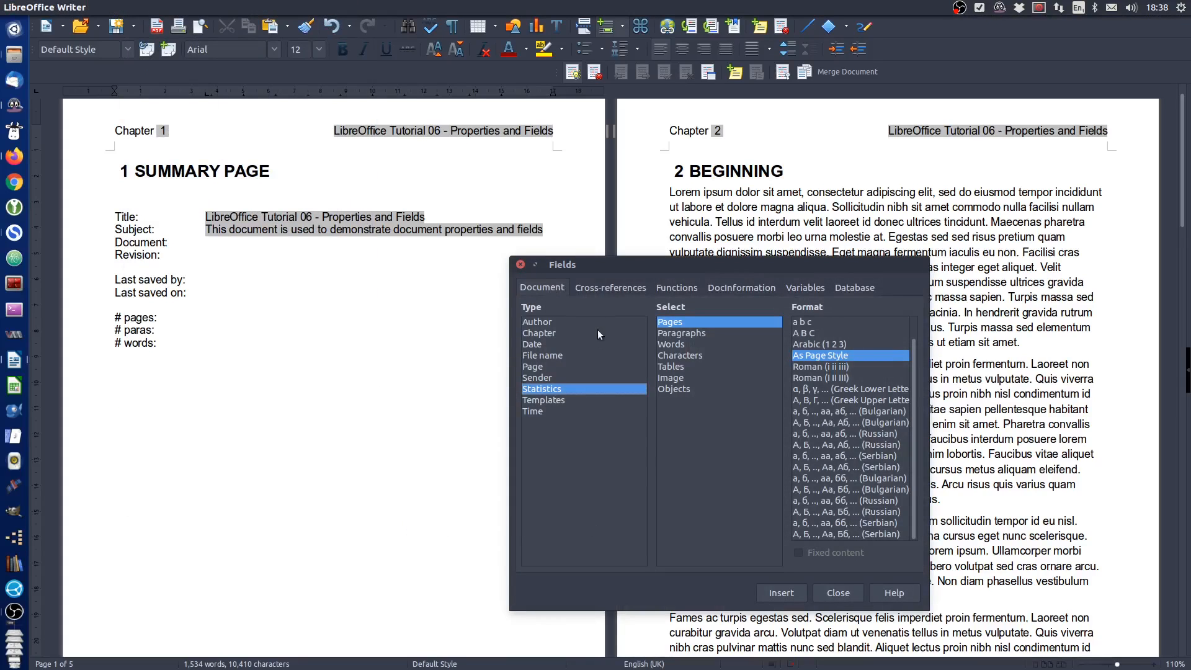
left_click(545, 356)
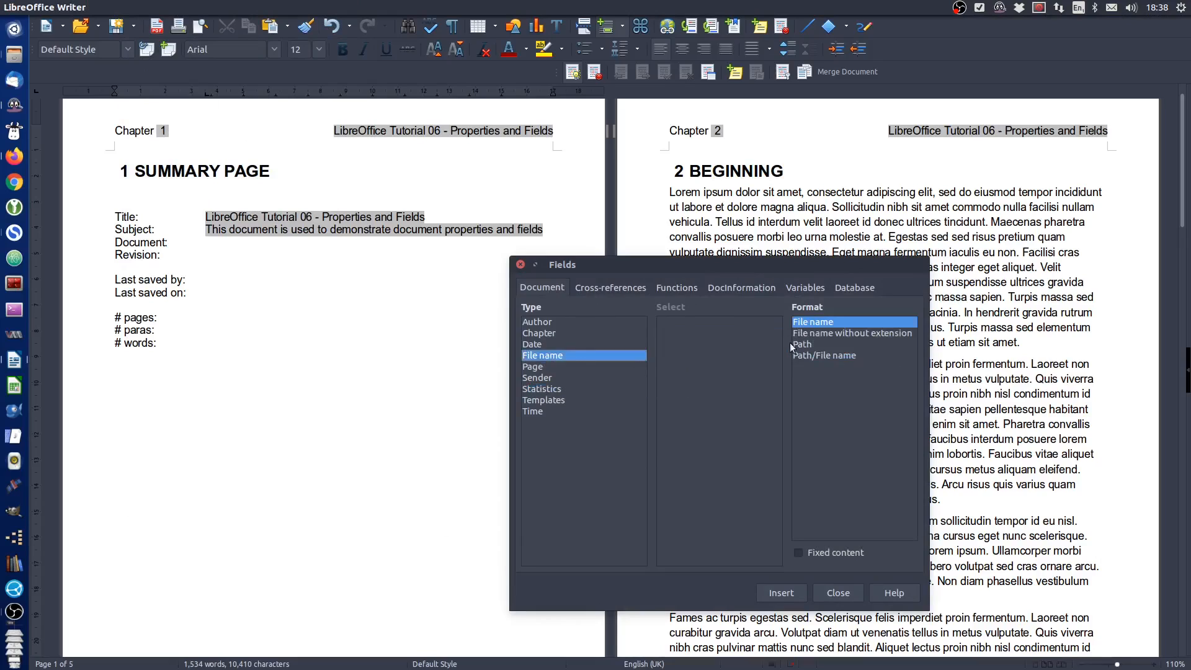
left_click(781, 593)
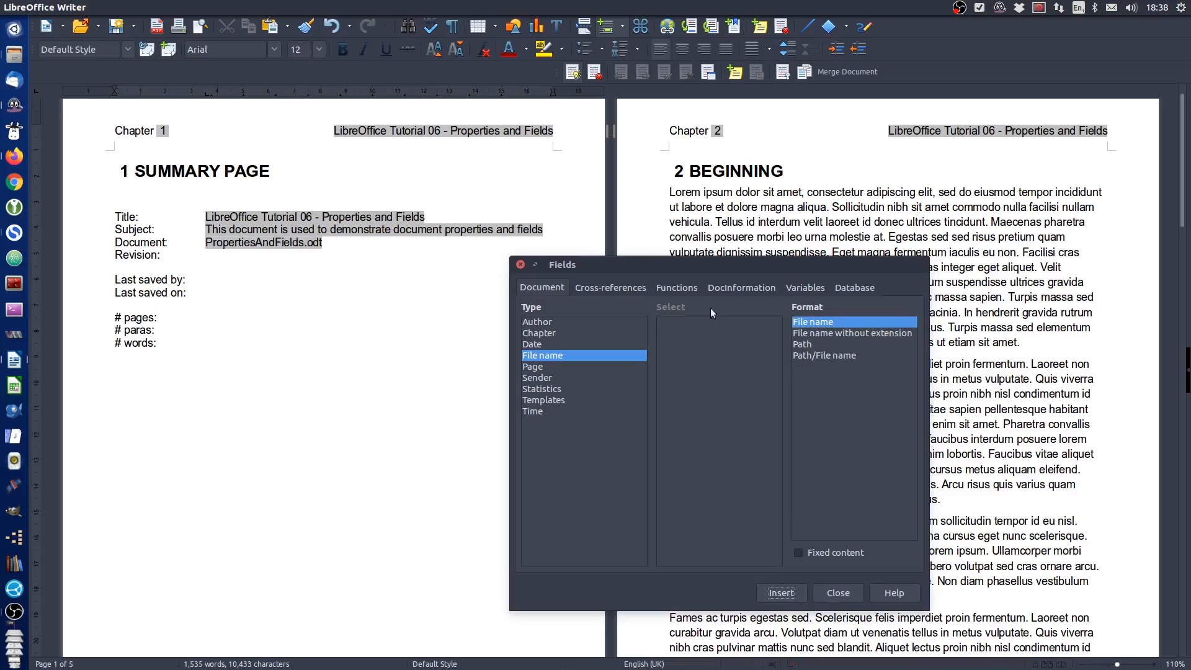
Insert the document's Revision number field after the "Revision:" label
left_click_drag(693, 269, 768, 179)
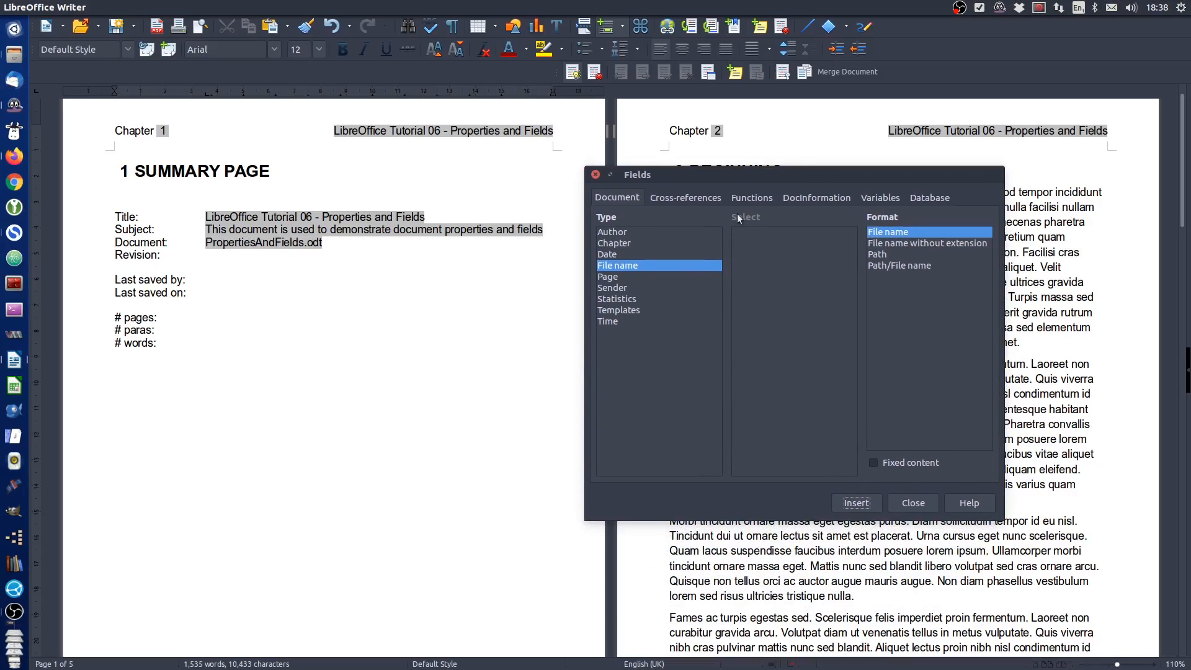
left_click(215, 257)
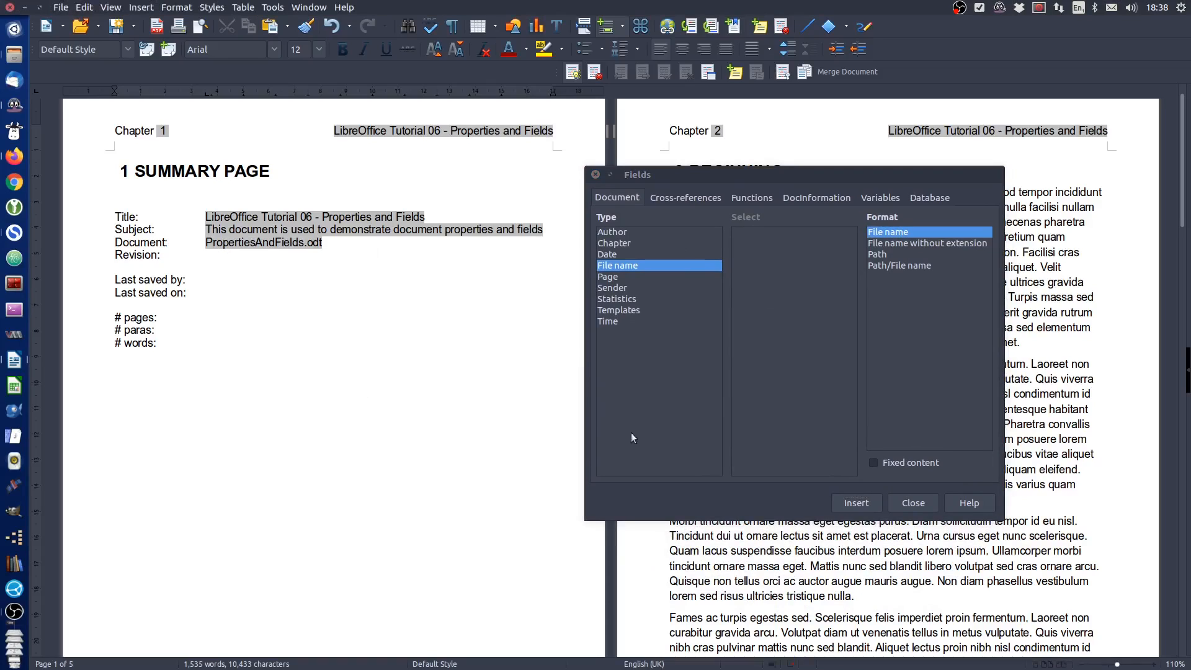
left_click(804, 196)
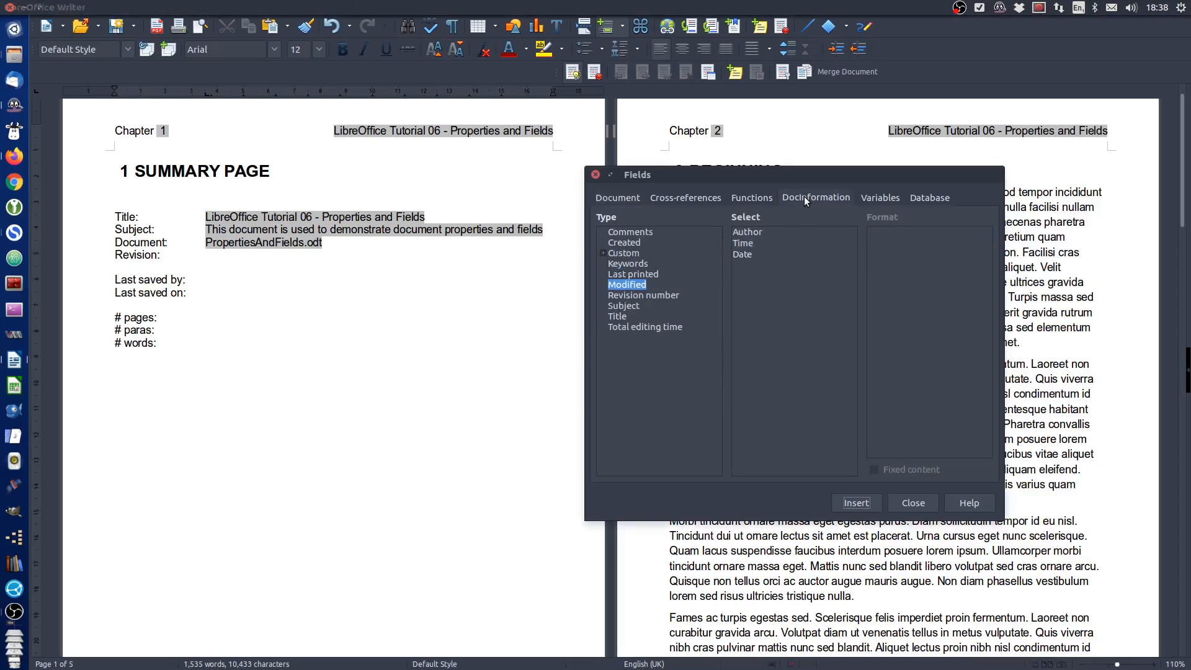
left_click(661, 296)
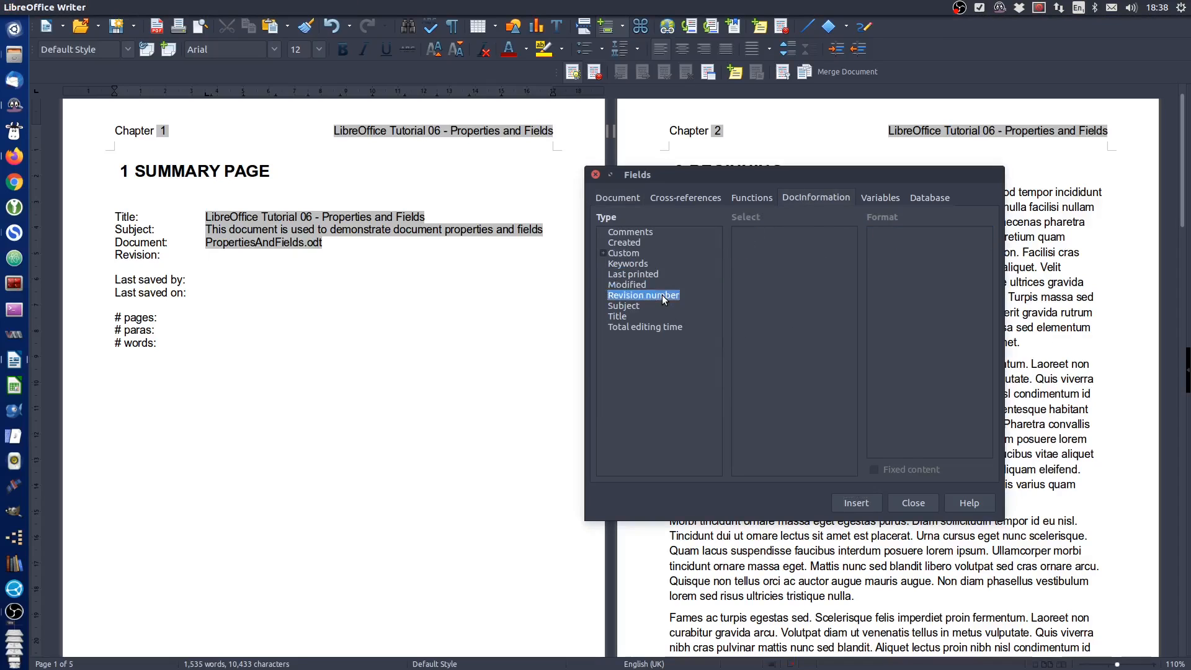
left_click(856, 502)
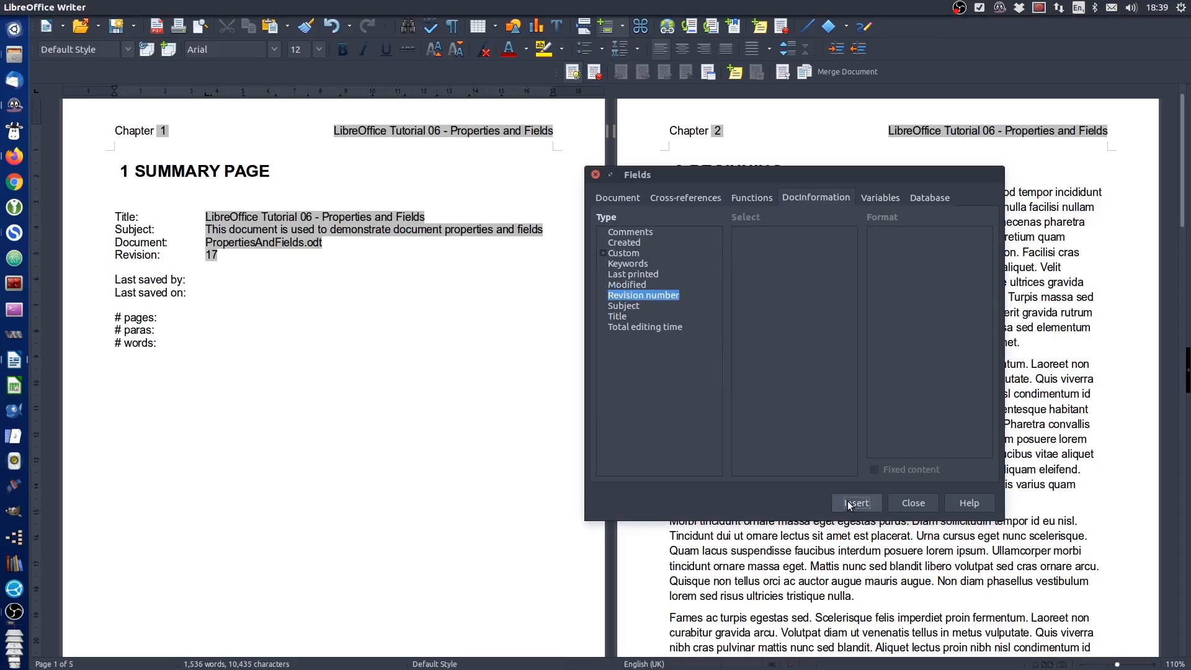
Insert the Modified Author document information field after the "Last saved by:" label
left_click(221, 283)
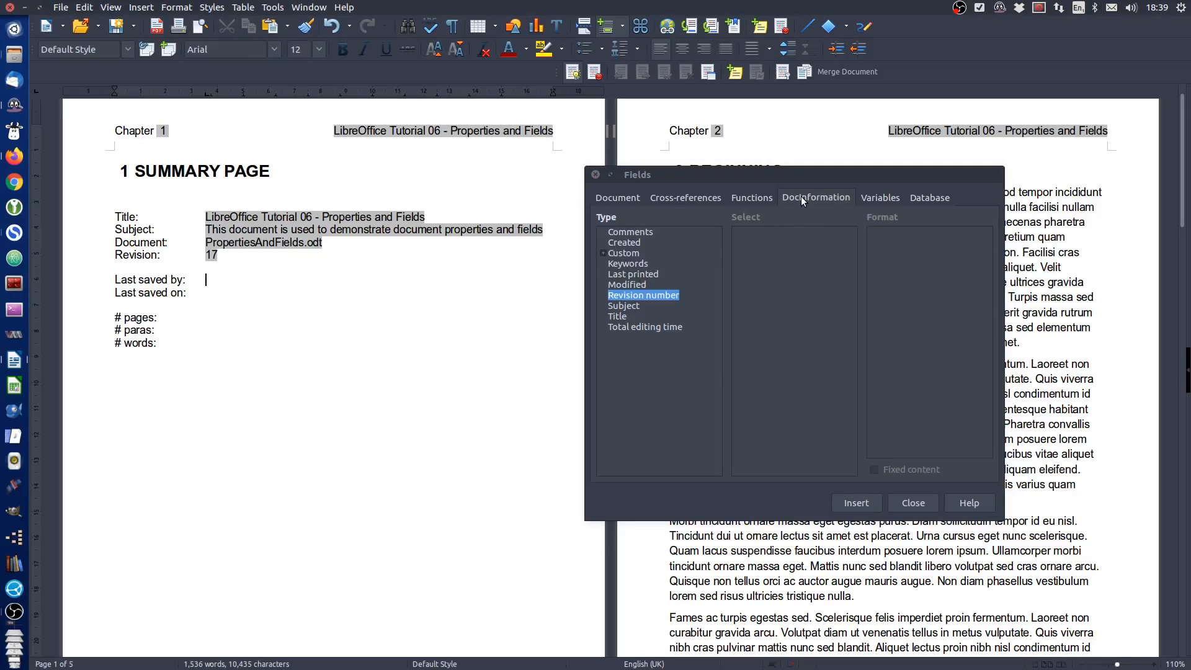
left_click(797, 225)
left_click(630, 284)
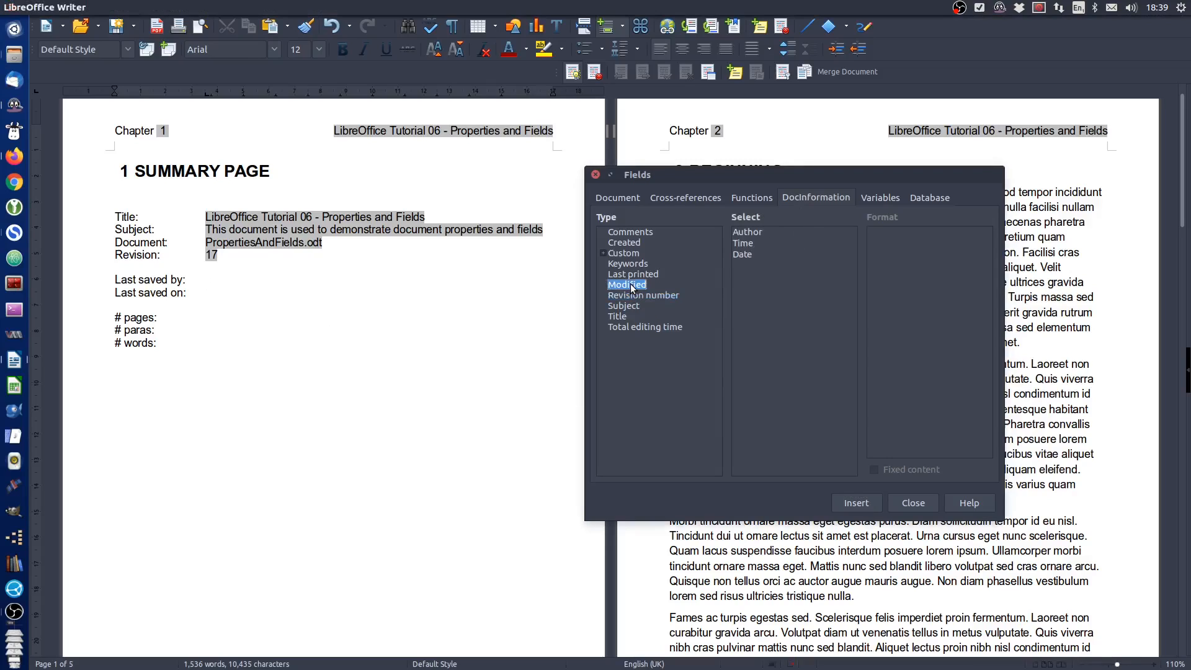
left_click(753, 232)
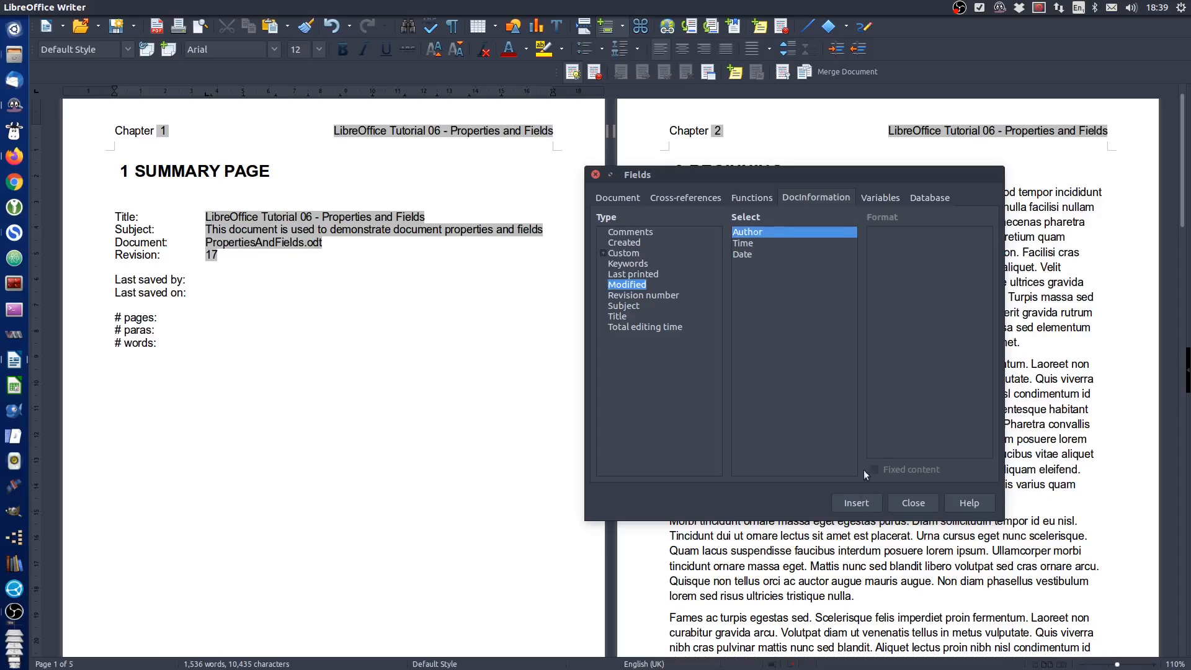
left_click(856, 504)
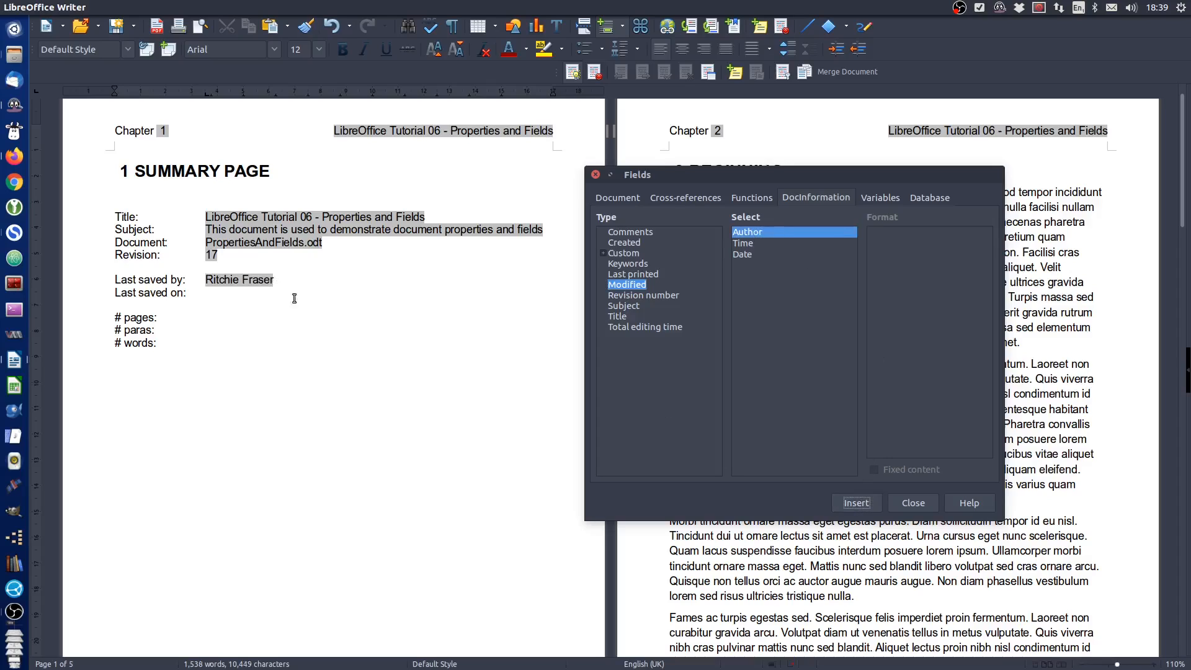
Insert the Modified Date field in the "31 Dec 1999" format after the "Last saved on:" label
left_click(229, 294)
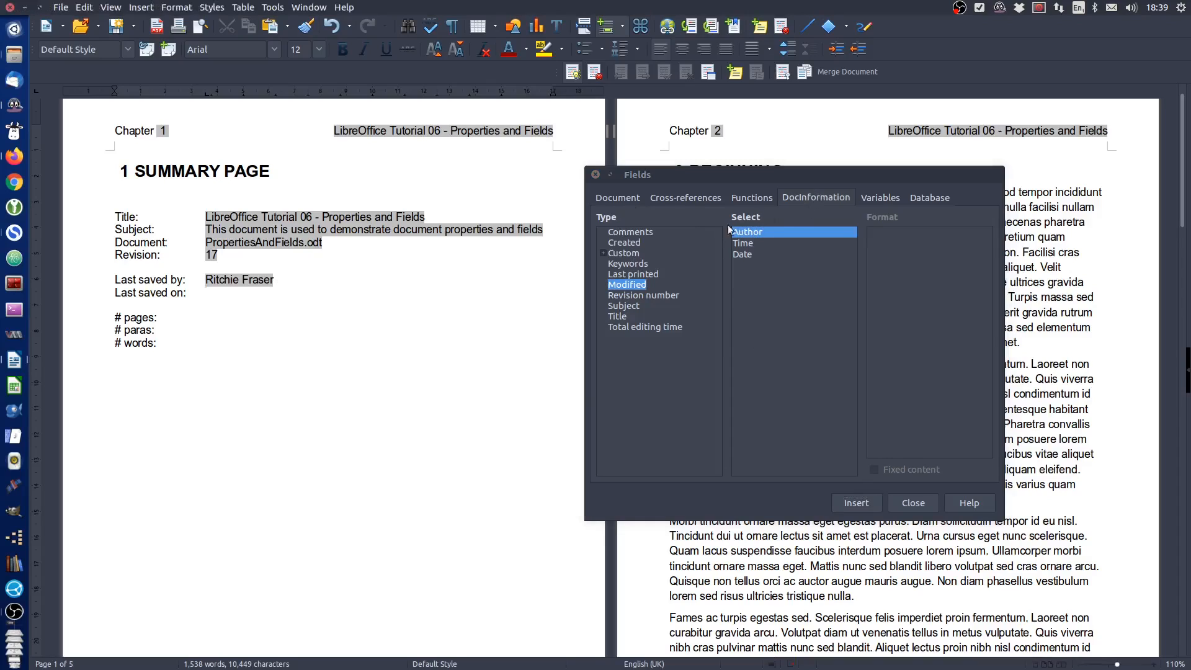
left_click(747, 255)
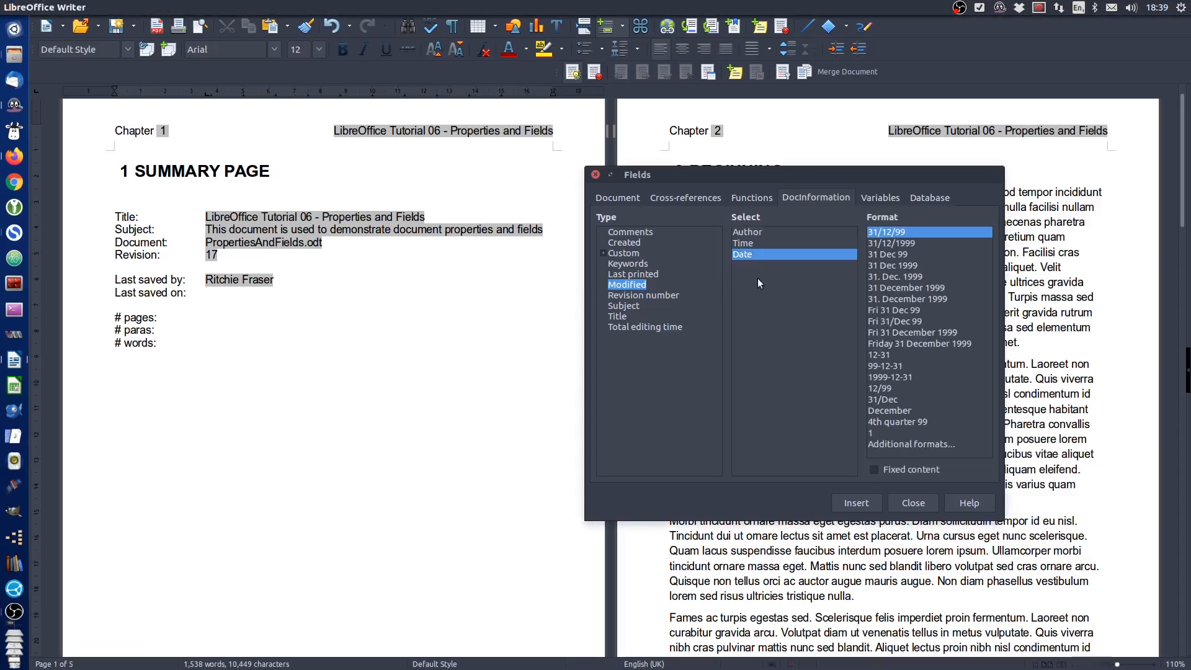
left_click(888, 264)
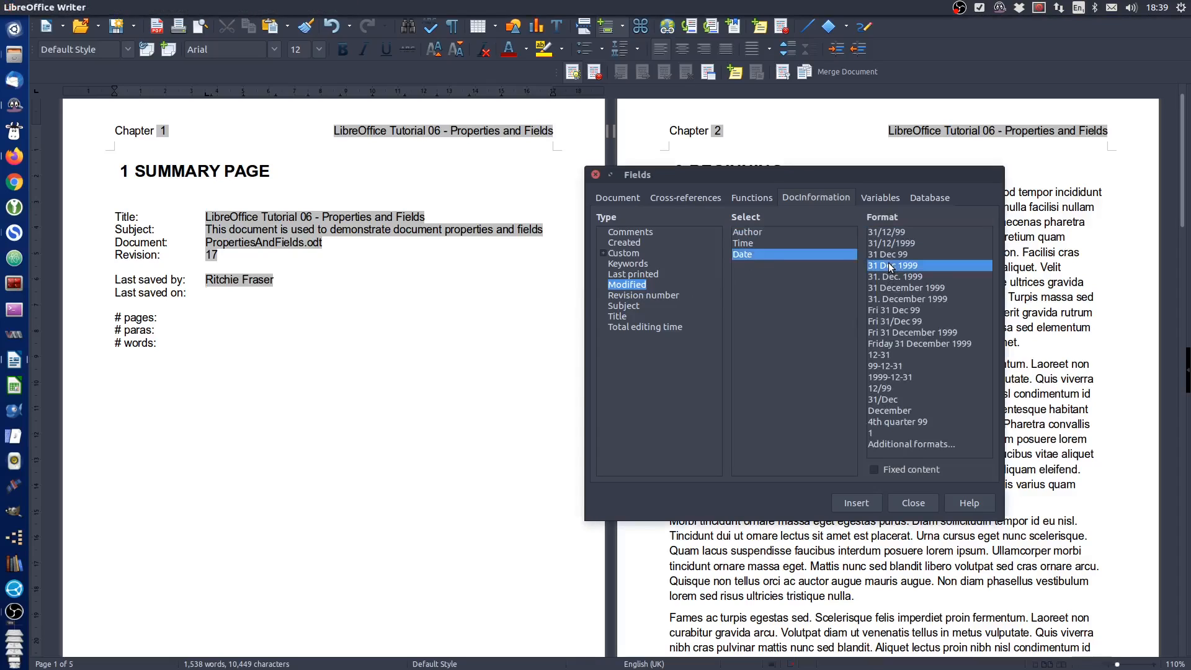
left_click(867, 505)
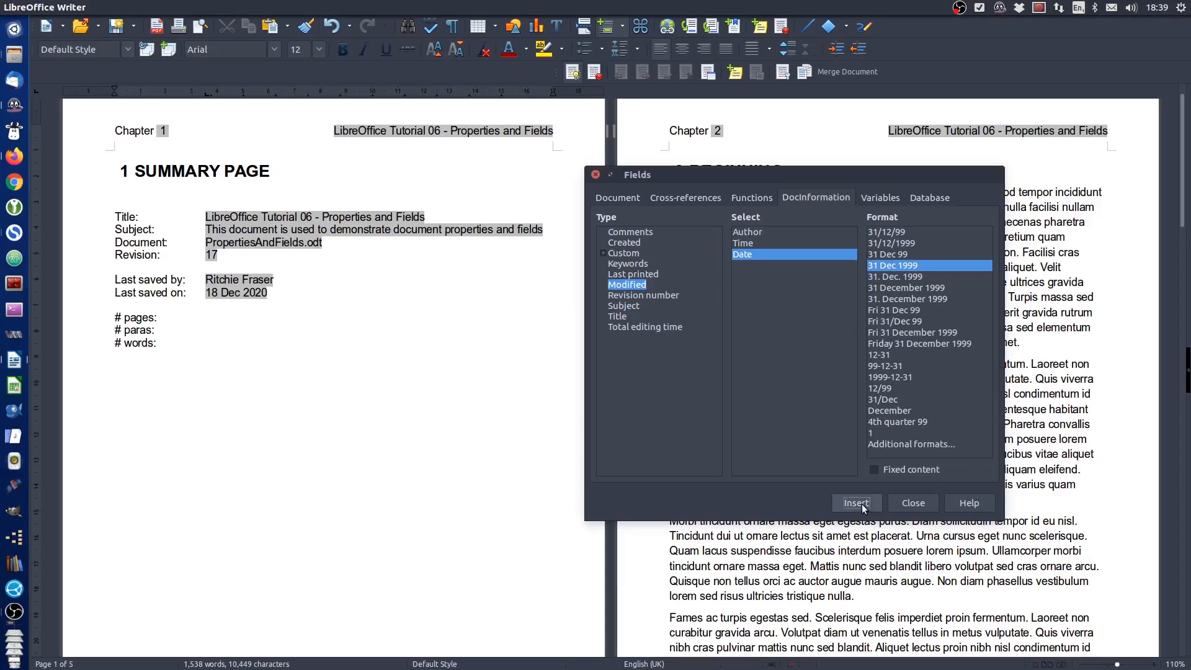
Add the word "at" after the last-saved date, followed by the Modified Time field in the "01:37 PM" format
left_click(288, 292)
type("a")
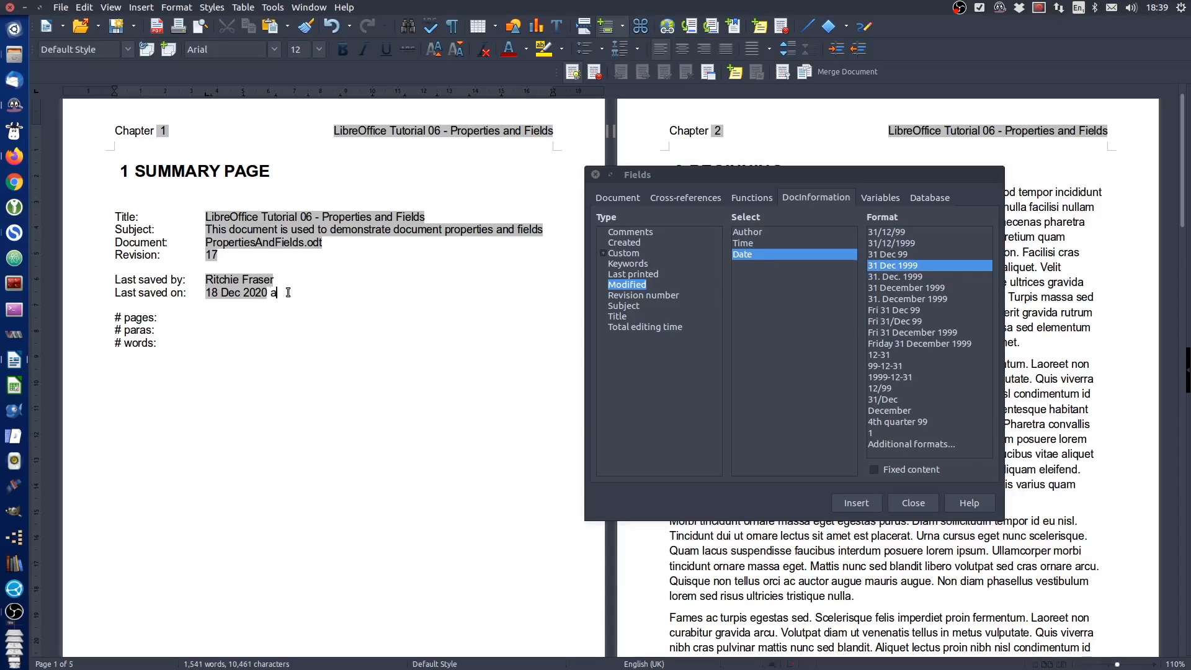
type("t")
left_click(750, 243)
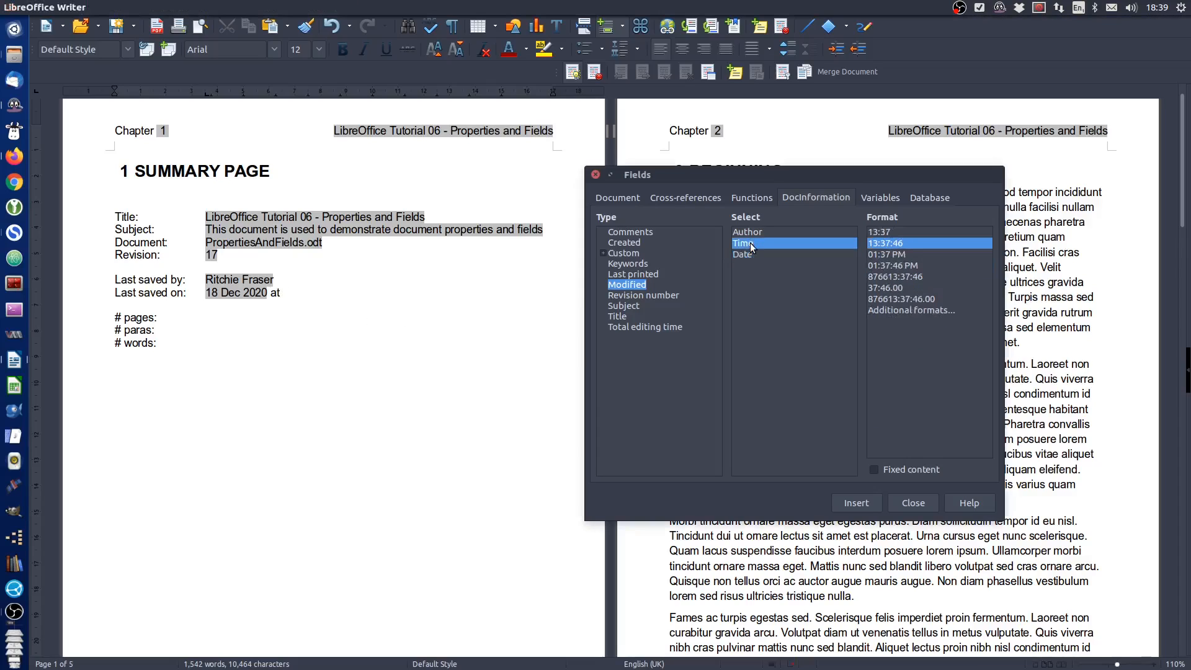
left_click(897, 255)
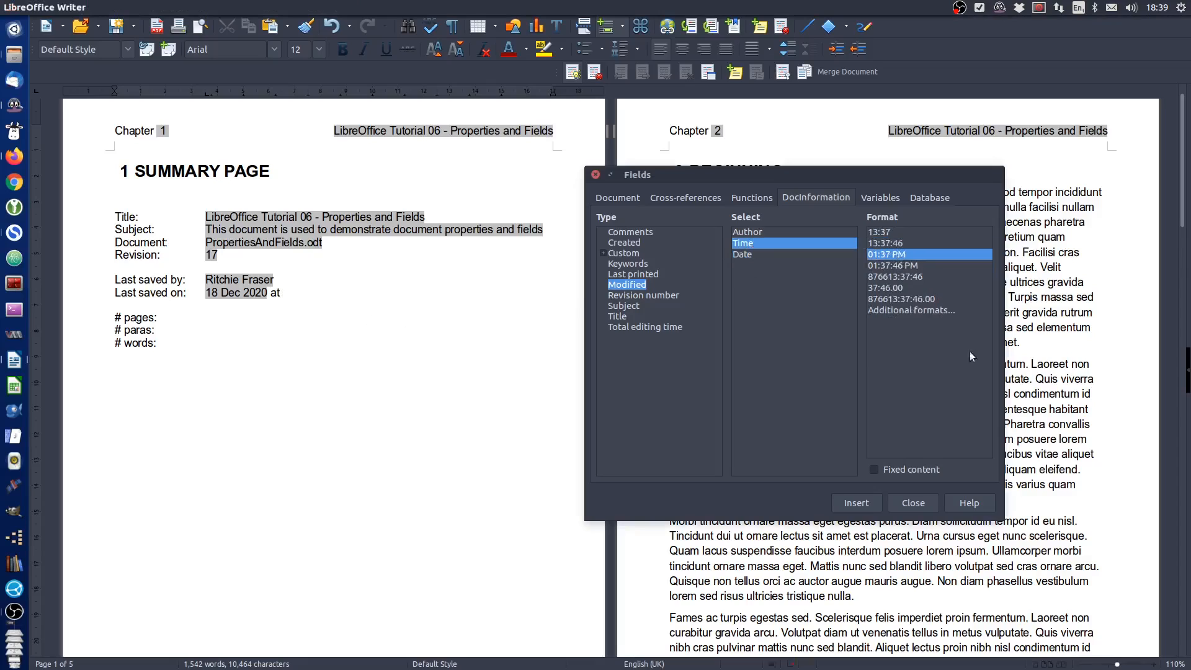
left_click(855, 503)
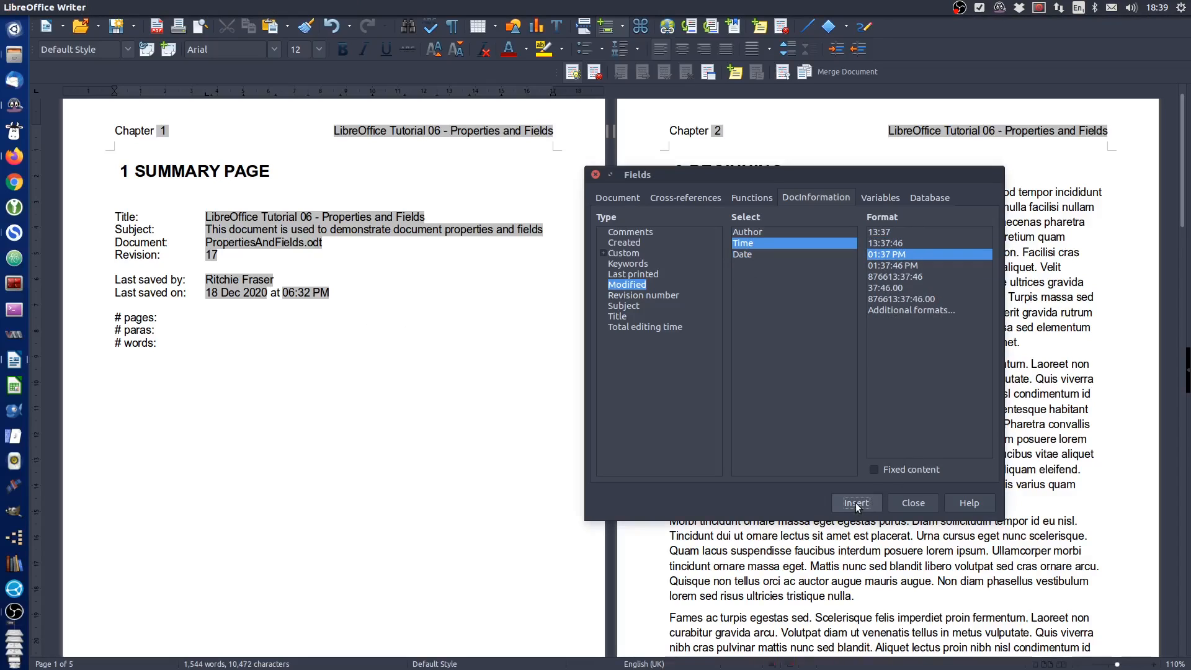
Insert the Pages statistics field in Arabic (1 2 3) format after the "# pages:" label
left_click(209, 321)
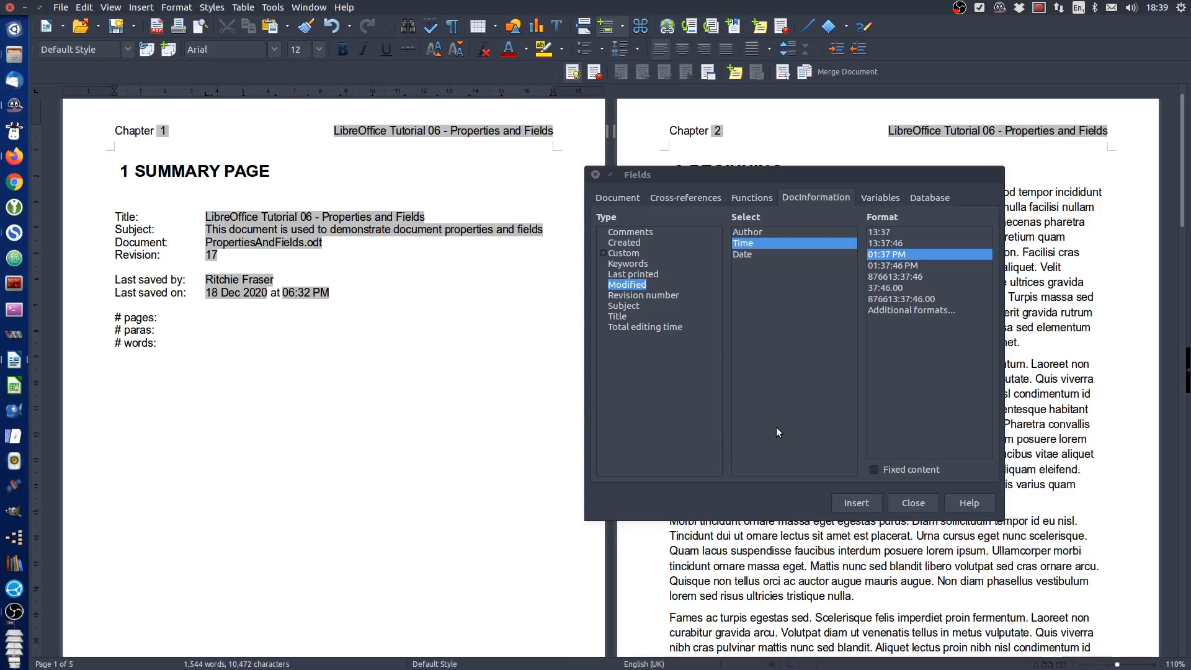
left_click(616, 196)
left_click(618, 299)
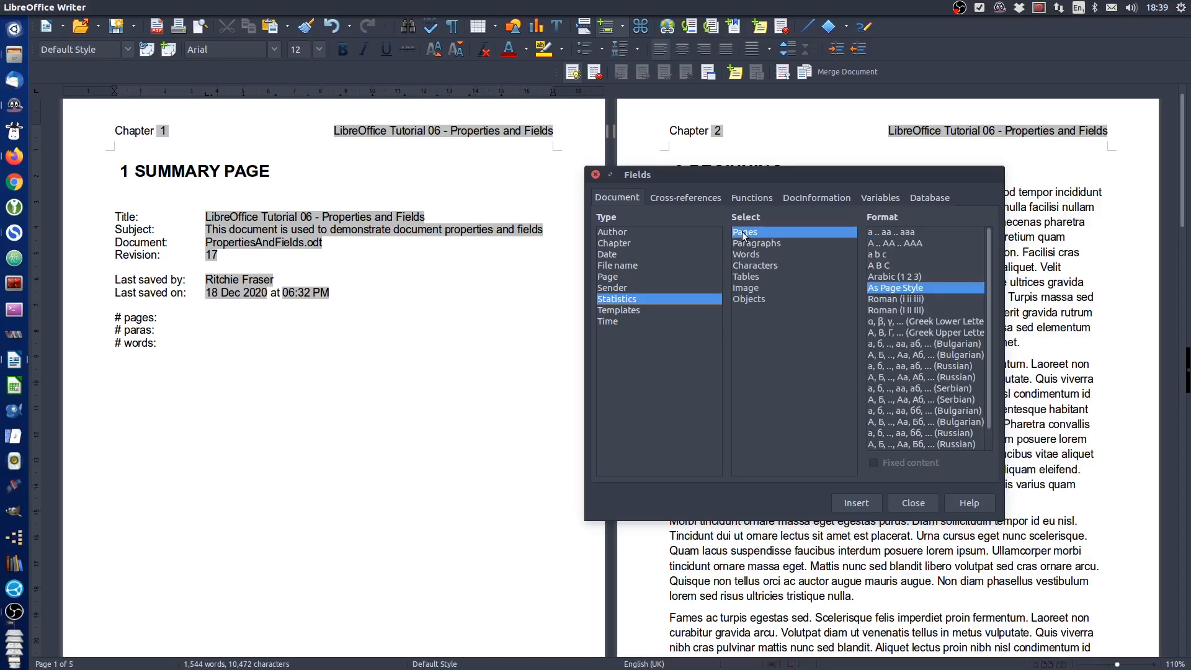
left_click(887, 276)
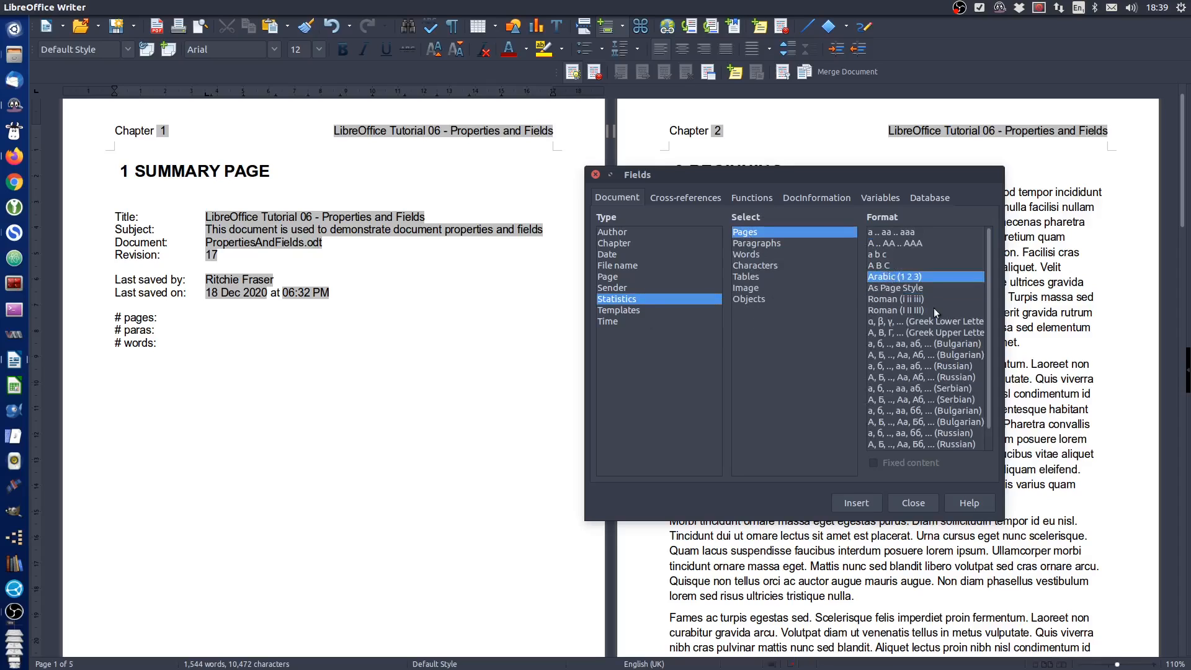
left_click(854, 504)
Insert the Paragraphs statistics field in Arabic (1 2 3) format after the "# paras:" label
left_click(220, 330)
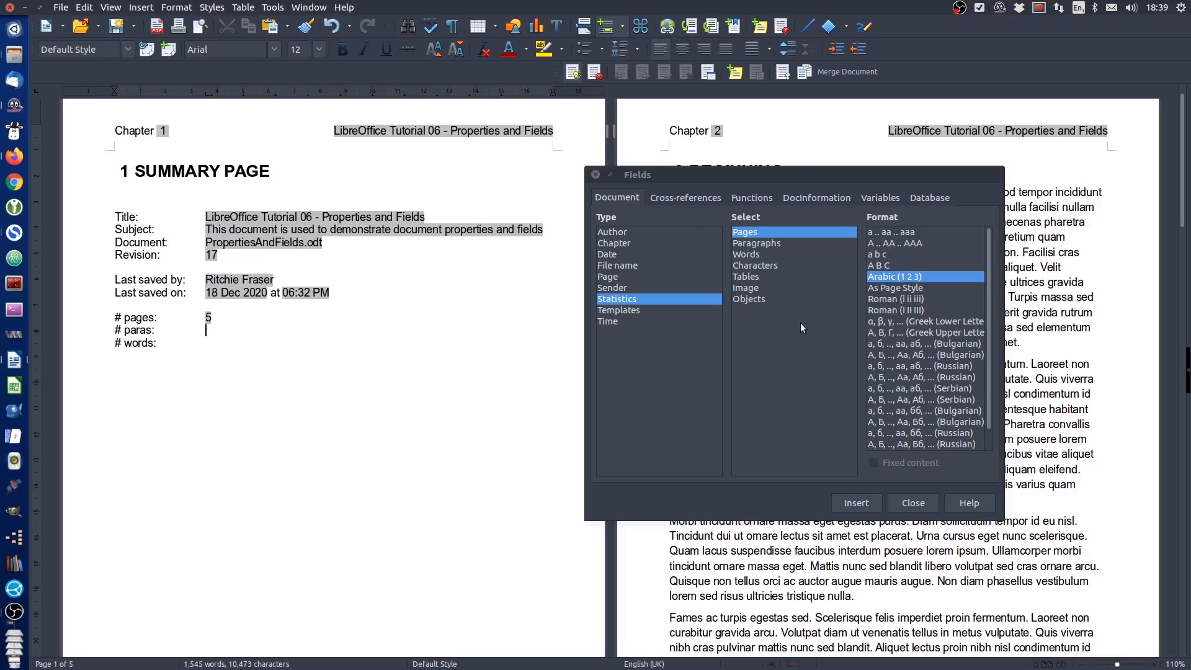
left_click(775, 242)
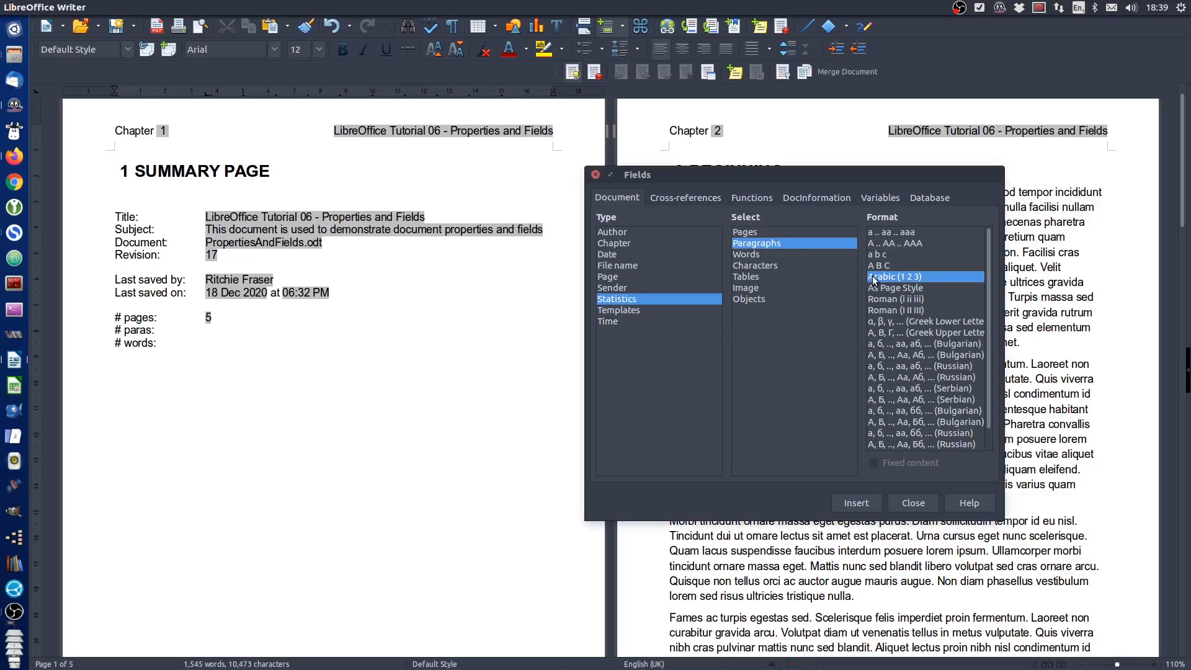
left_click(858, 502)
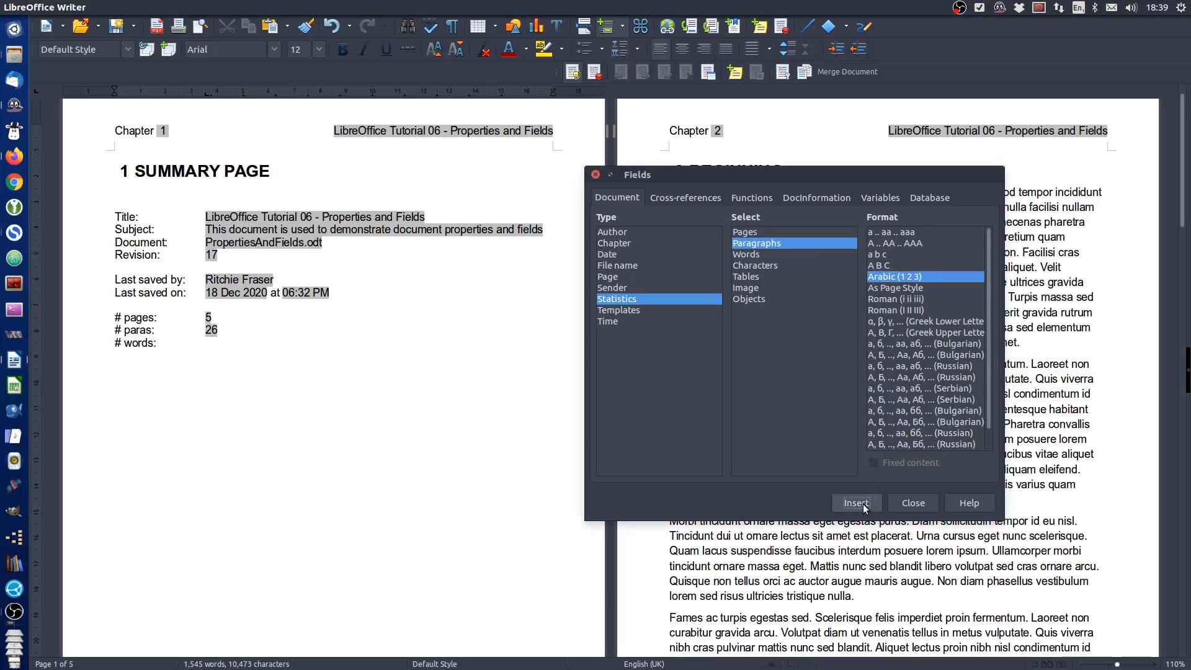
Insert the Words statistics field in Arabic (1 2 3) format after the "# words:" label and save the document
left_click(220, 345)
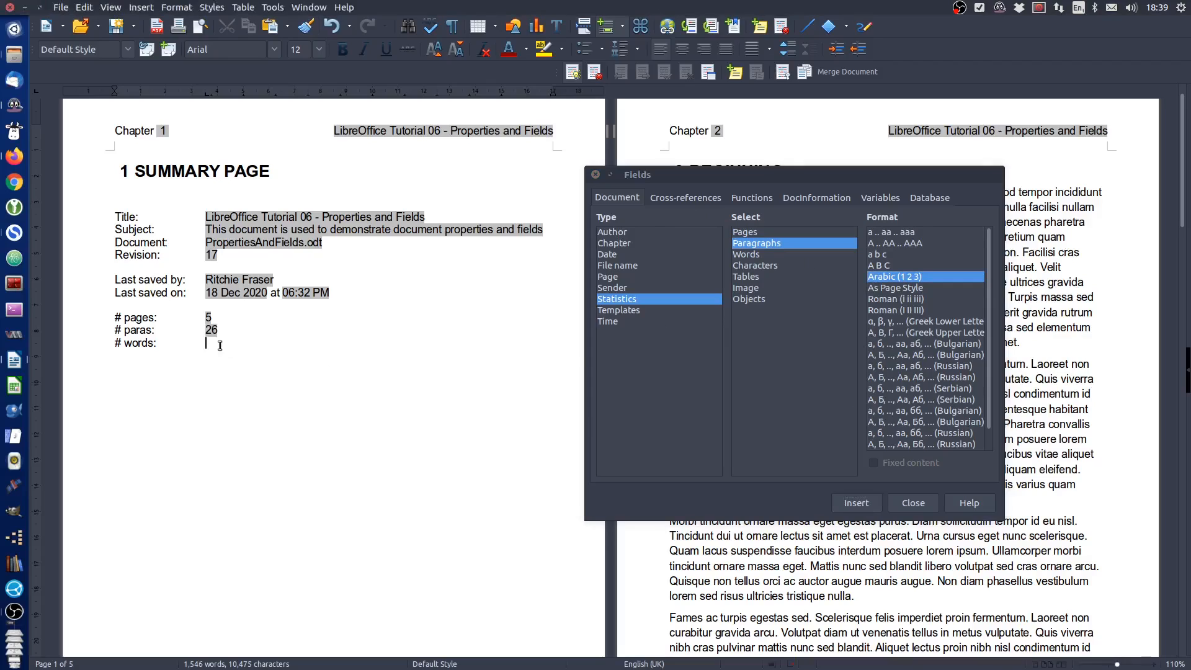
left_click(755, 255)
left_click(856, 503)
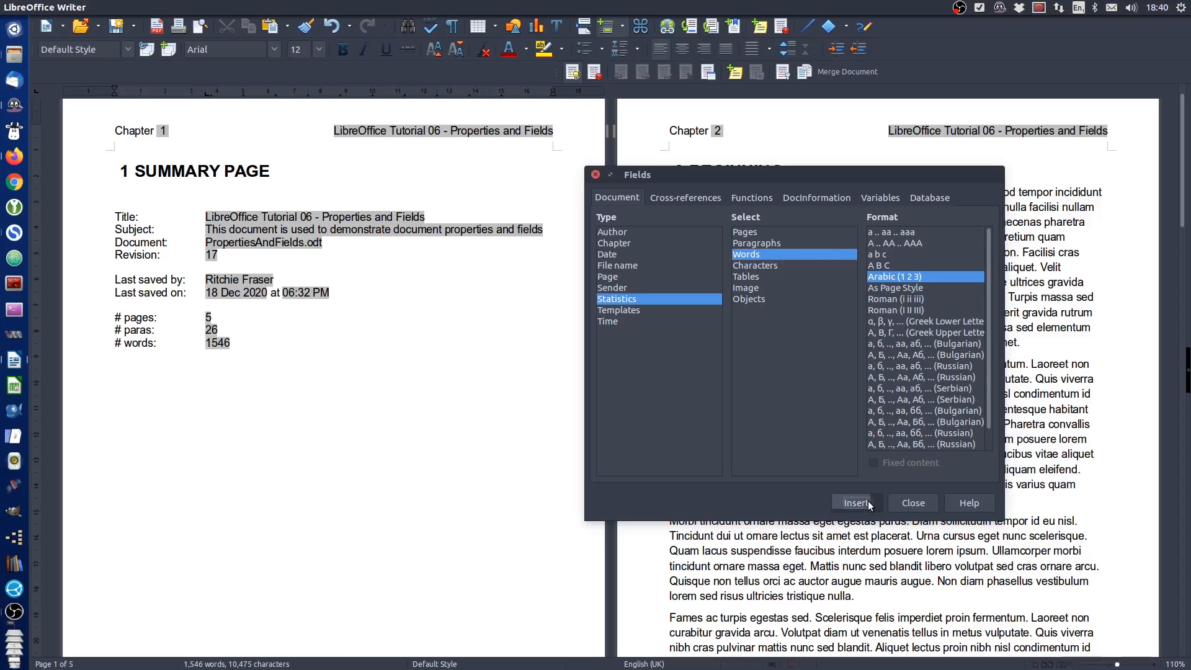
left_click(913, 502)
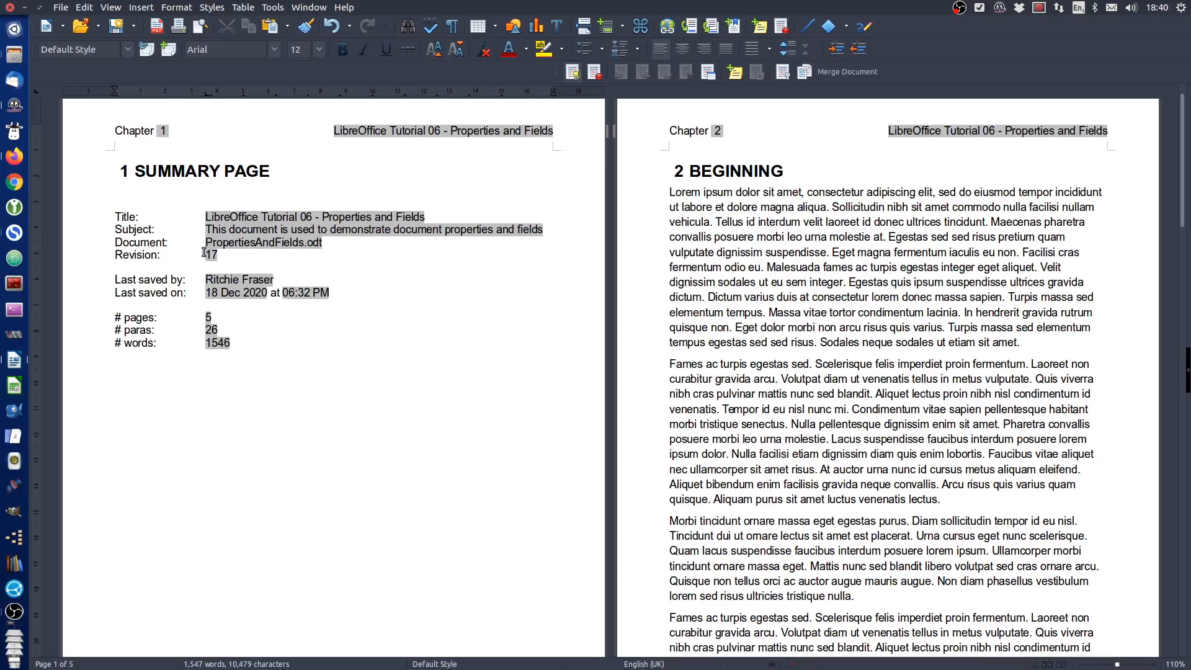
left_click(117, 26)
Duplicate the "Morbi tincidunt ornare massa" paragraph directly below itself in the BEGINNING chapter
left_click_drag(670, 520, 865, 597)
key("ctrl+c")
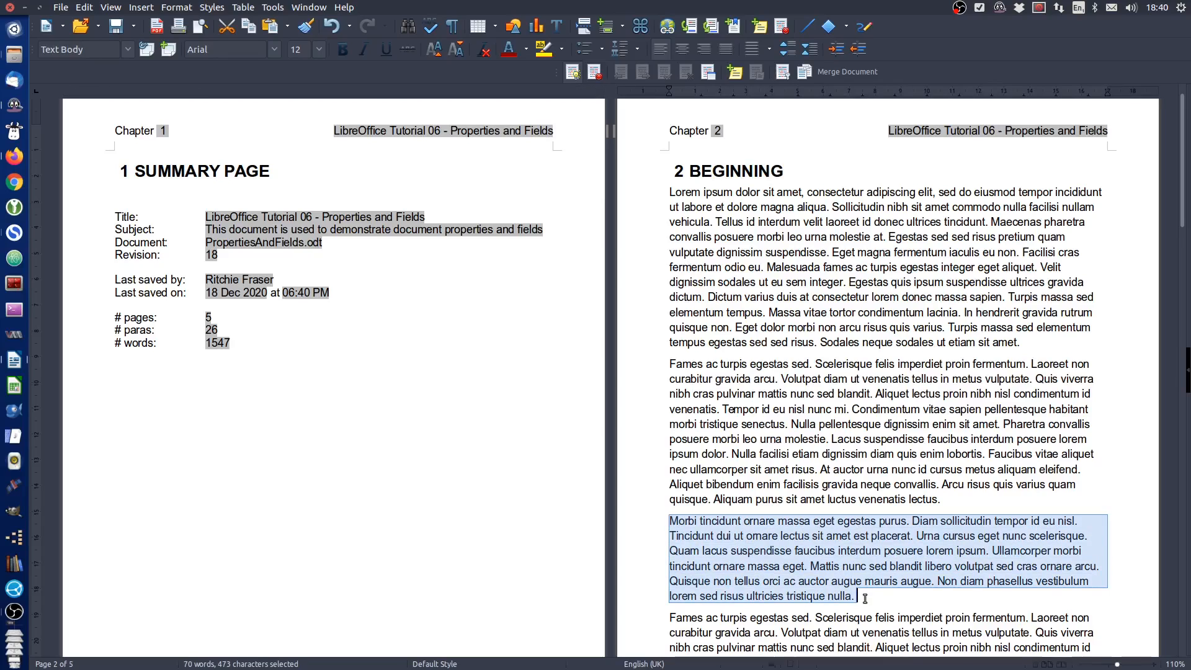
left_click(873, 599)
key("ctrl+v")
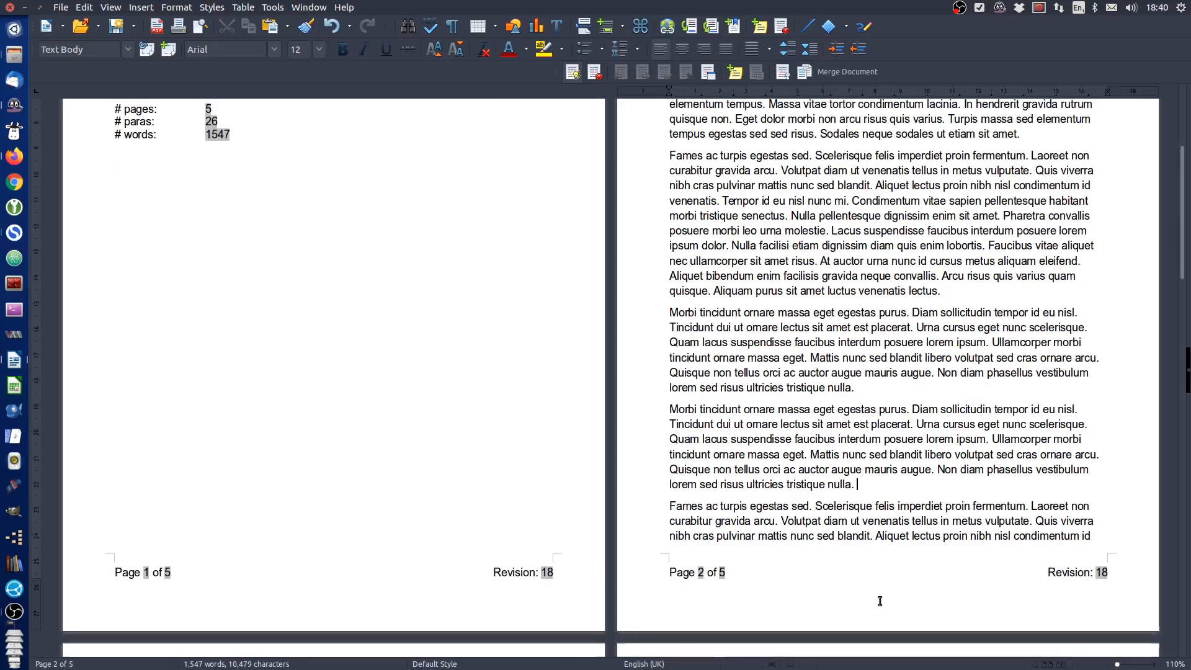
Update all the fields on the summary page and save the document again
scroll(765, 514, "up", 3)
scroll(765, 514, "up", 3)
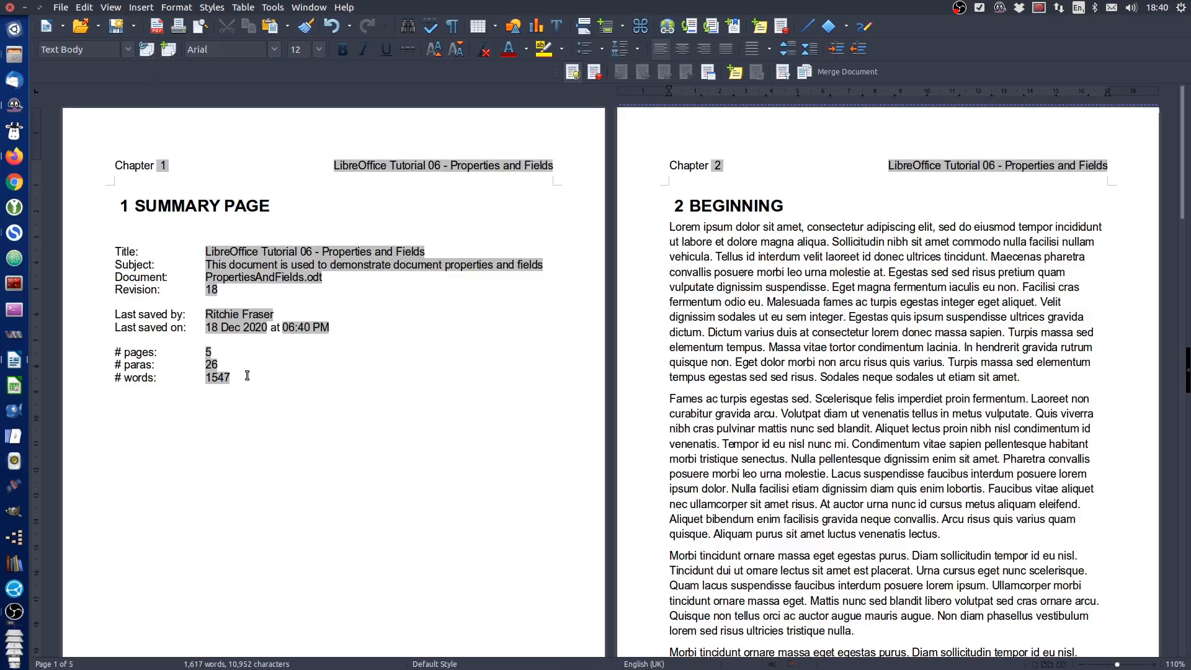
left_click_drag(251, 377, 196, 252)
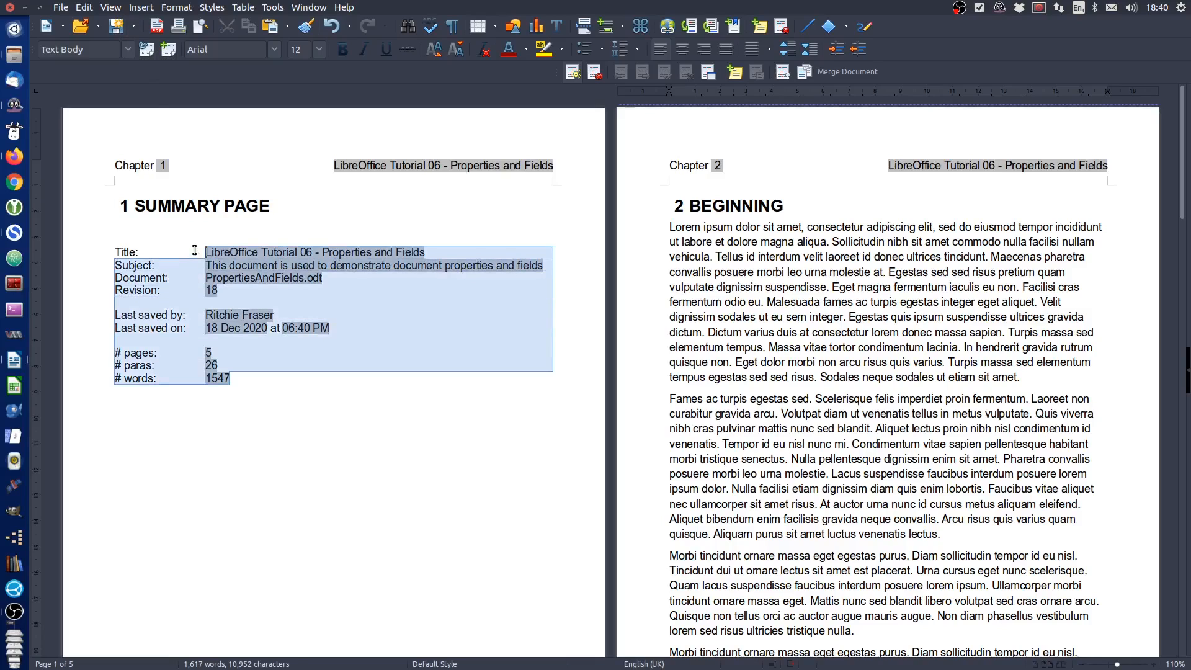
key("F9")
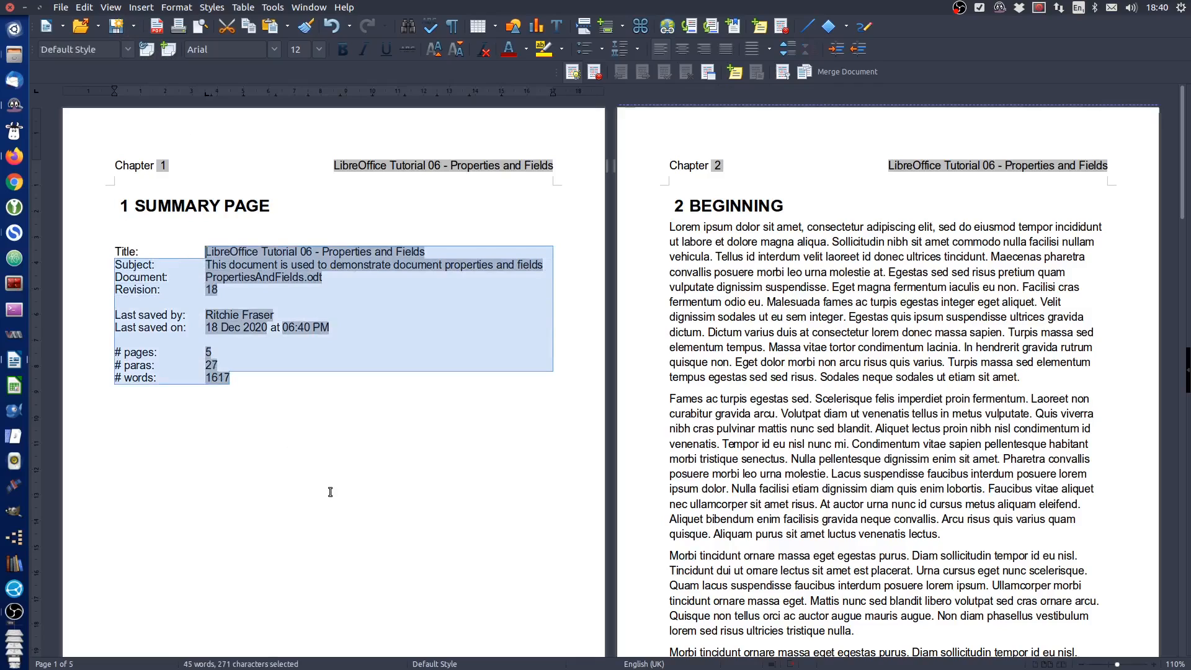
left_click(315, 422)
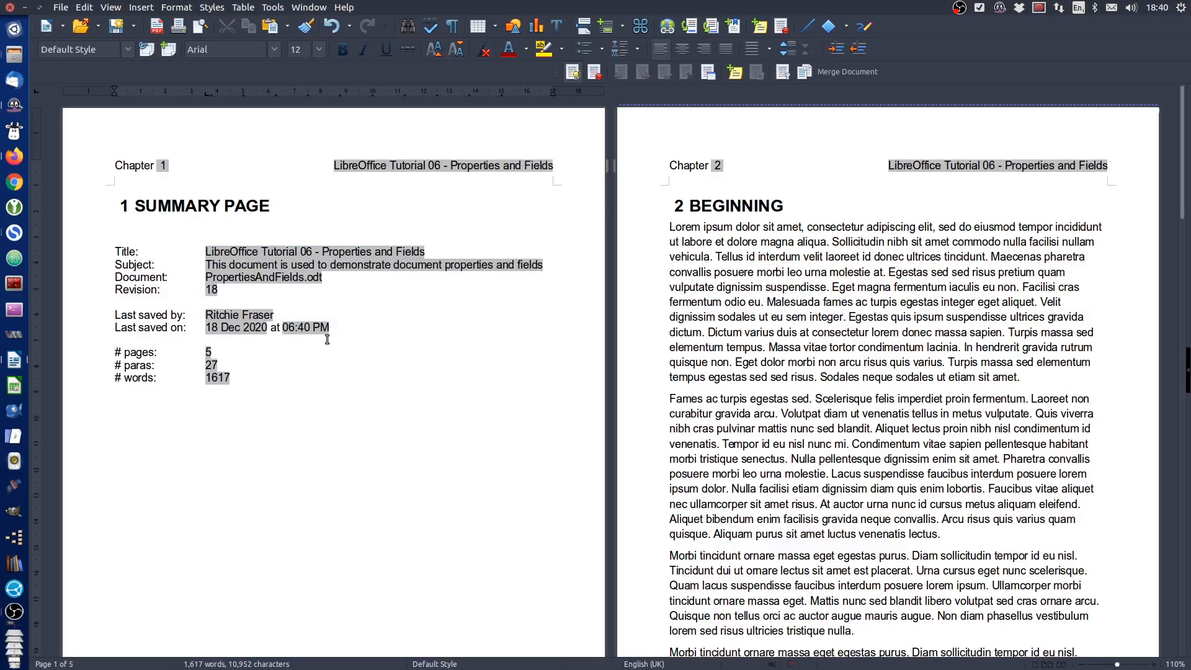
left_click(116, 28)
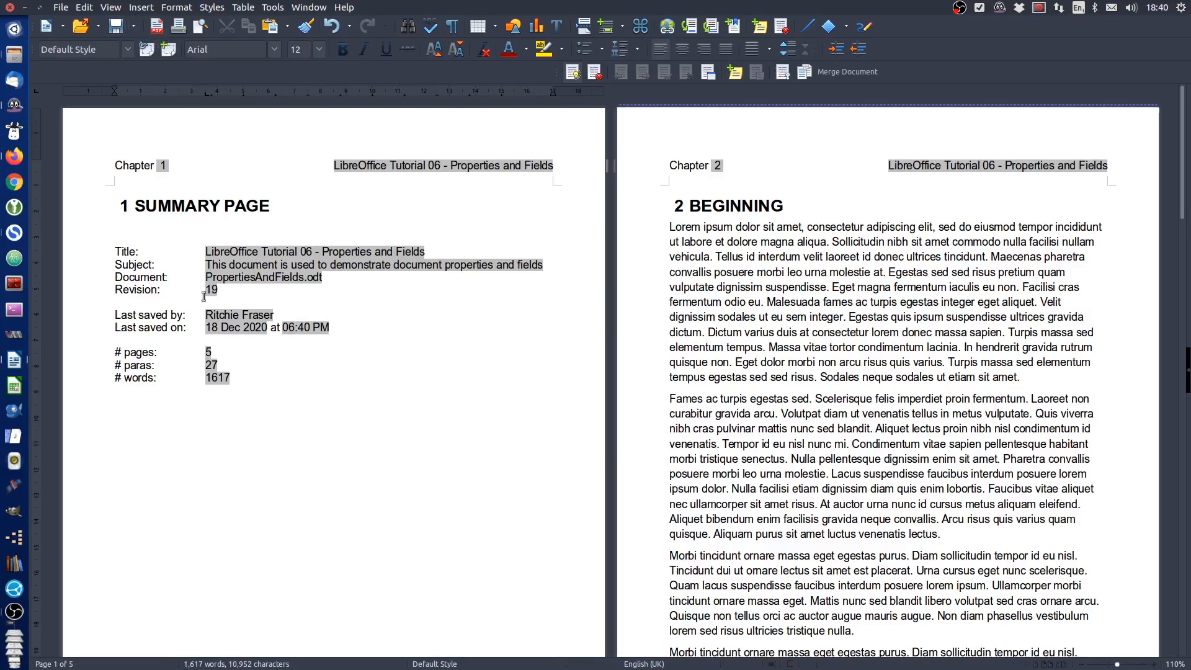